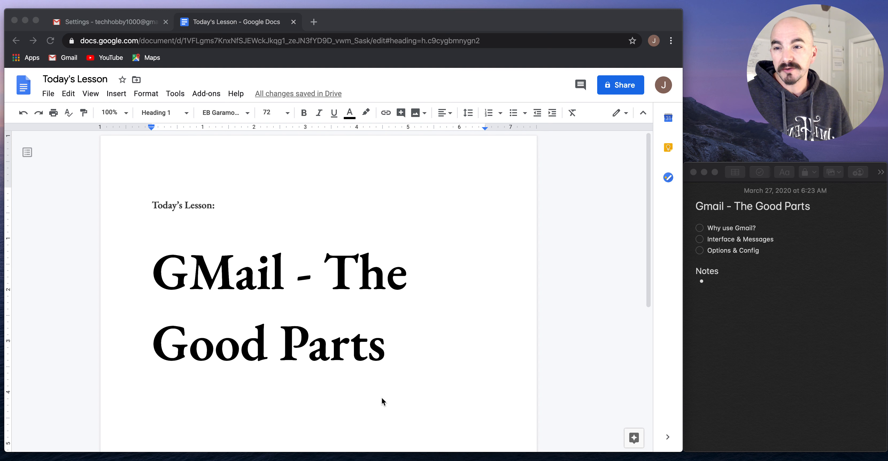
Switch back to the Gmail Settings tab and return to the Inbox with its Primary, Social and Promotions categories
click(106, 23)
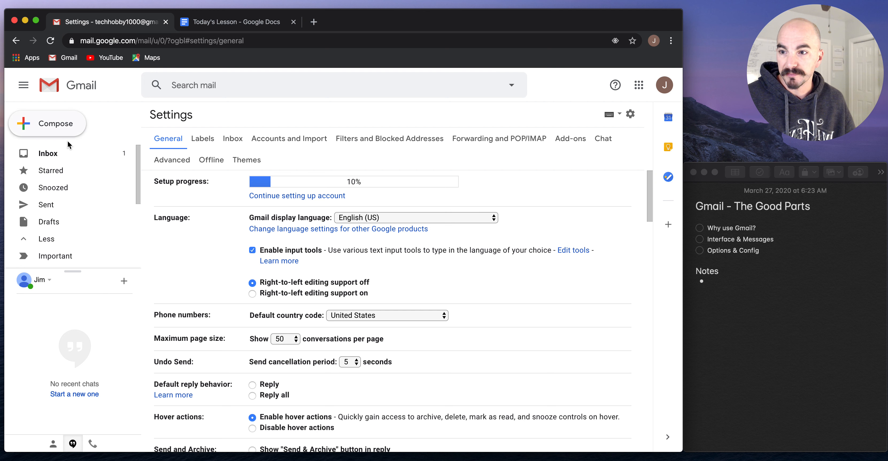
click(63, 154)
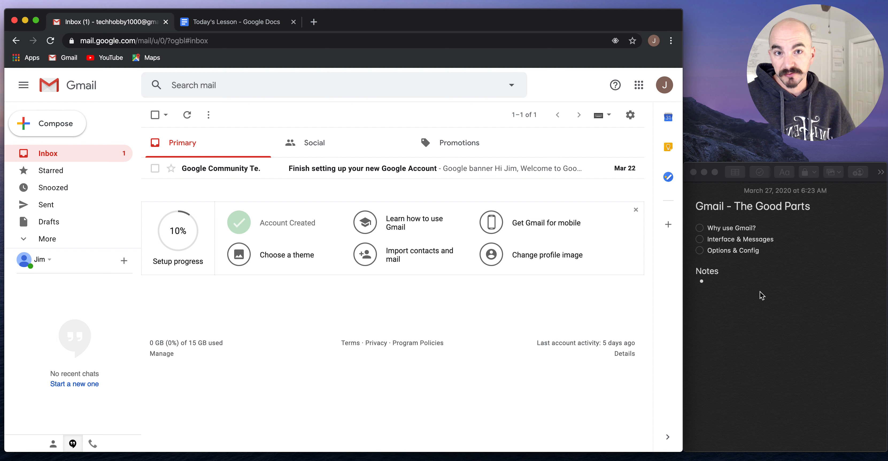
Run a test search for 'sdf', then clear it and dismiss the suggestions
click(316, 80)
text(sdf)
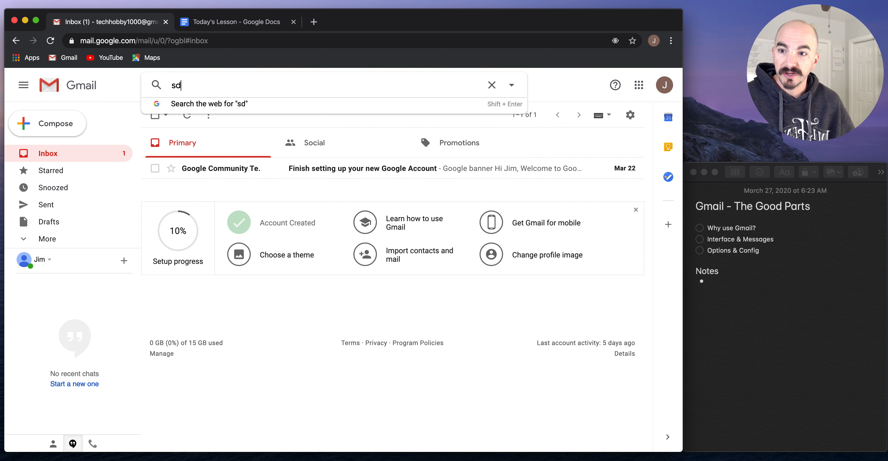
key(super+a)
key(BackSpace)
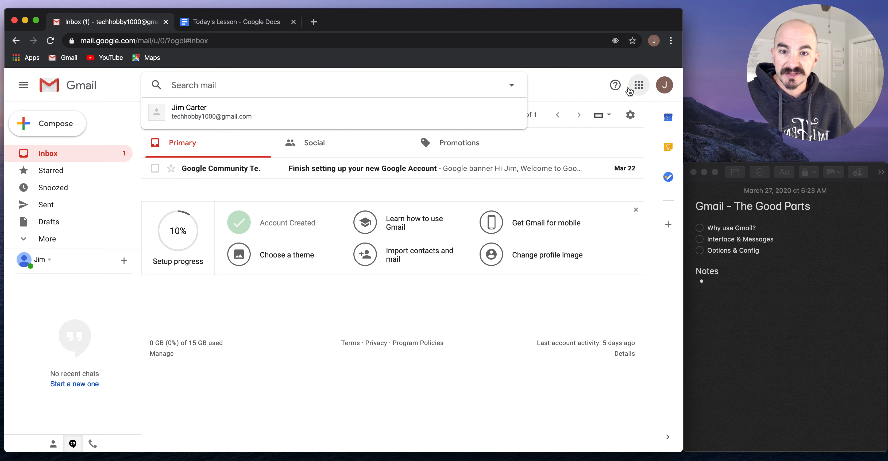
click(582, 83)
Open the Finish setting up email, then browse Starred and Snoozed before returning to the Inbox
click(383, 168)
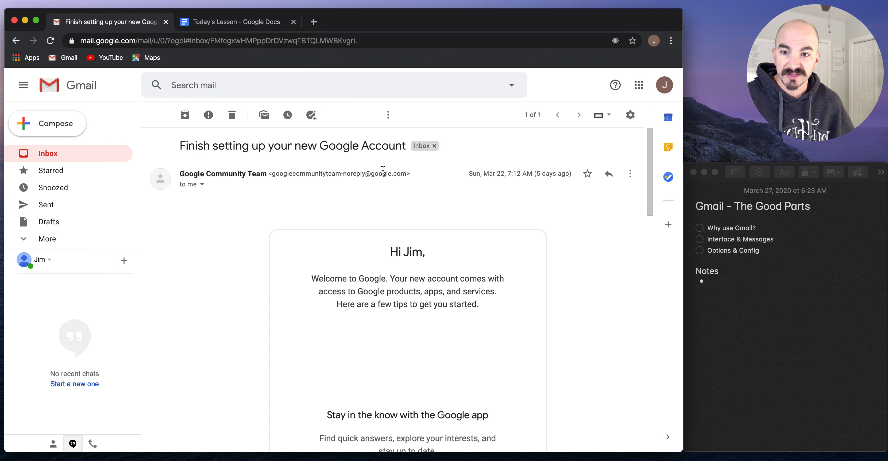
click(155, 115)
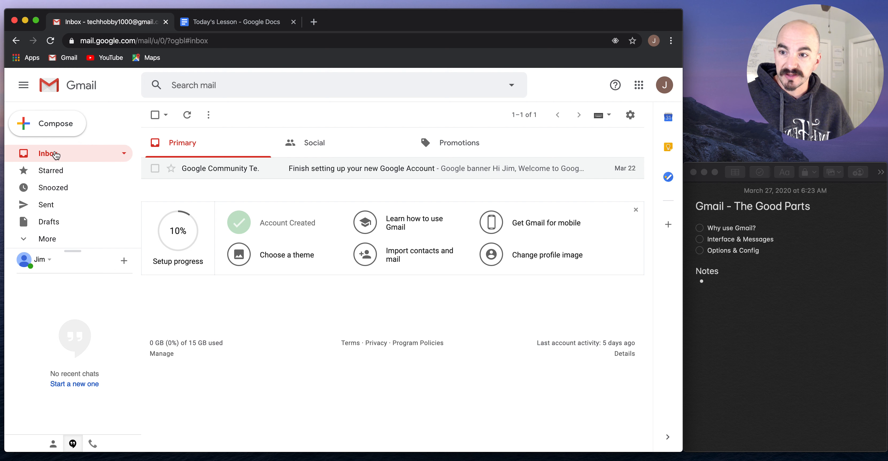
click(54, 172)
click(55, 188)
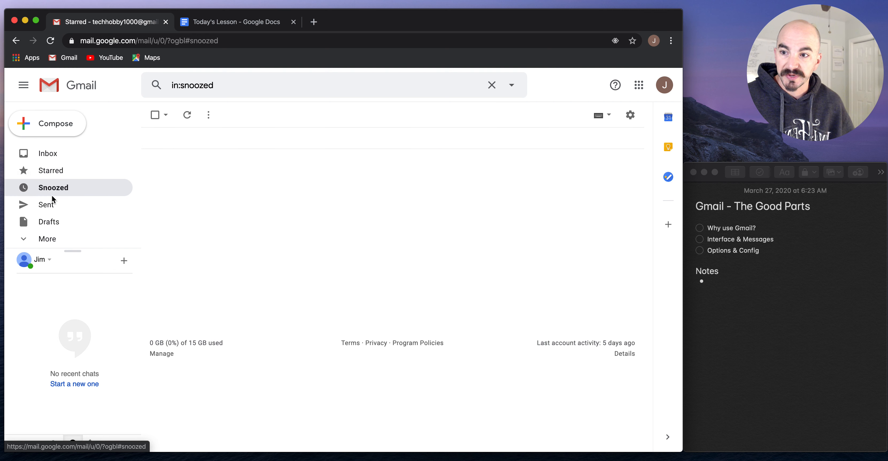
click(65, 158)
Open and close a new message, toggle the side panel, and tick 'Why use Gmail?' in the notes
click(55, 125)
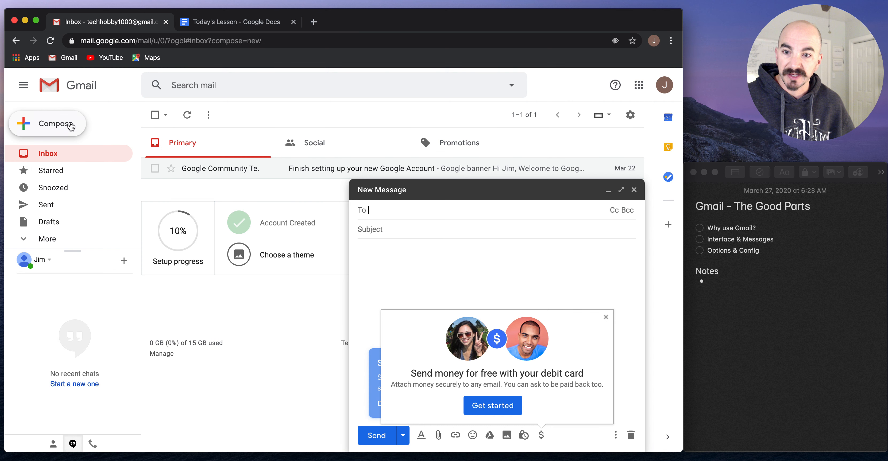
click(634, 190)
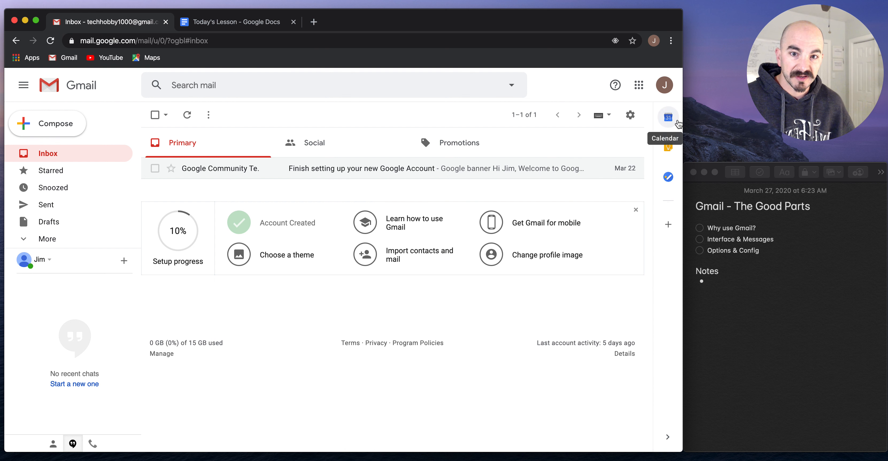
click(668, 436)
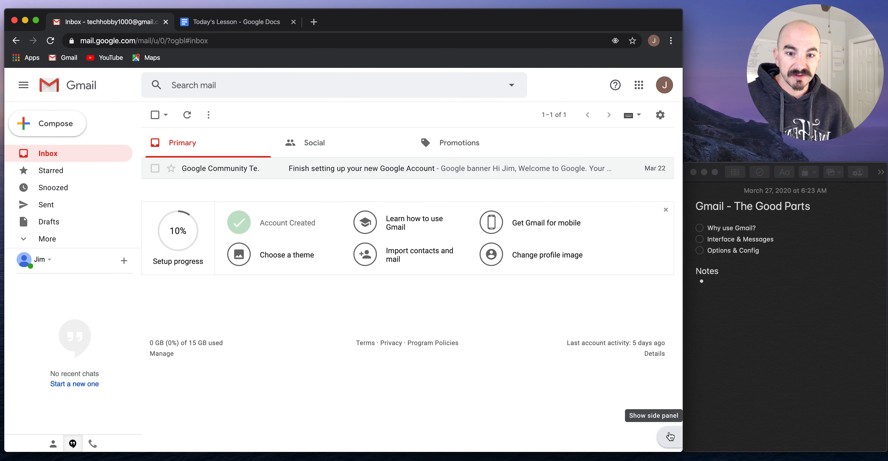
click(669, 436)
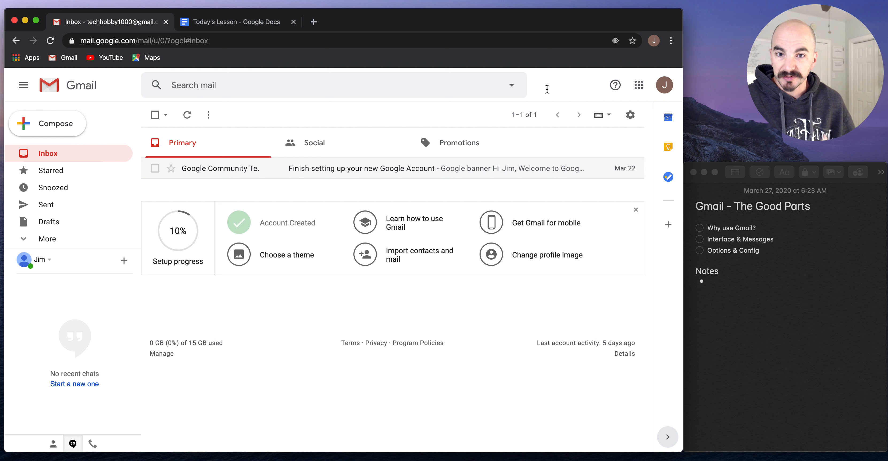
click(699, 229)
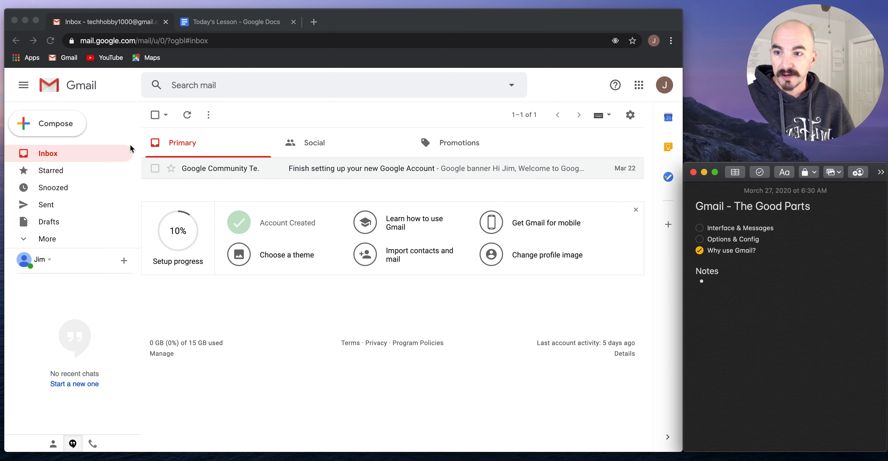
click(57, 123)
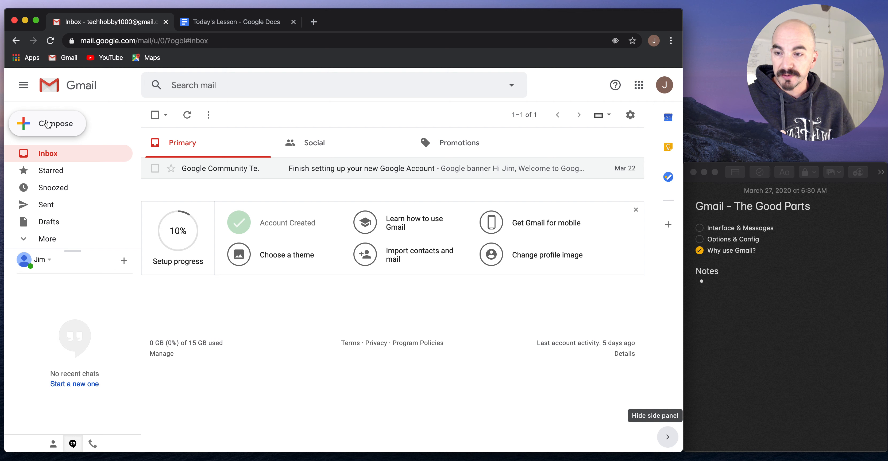
click(57, 123)
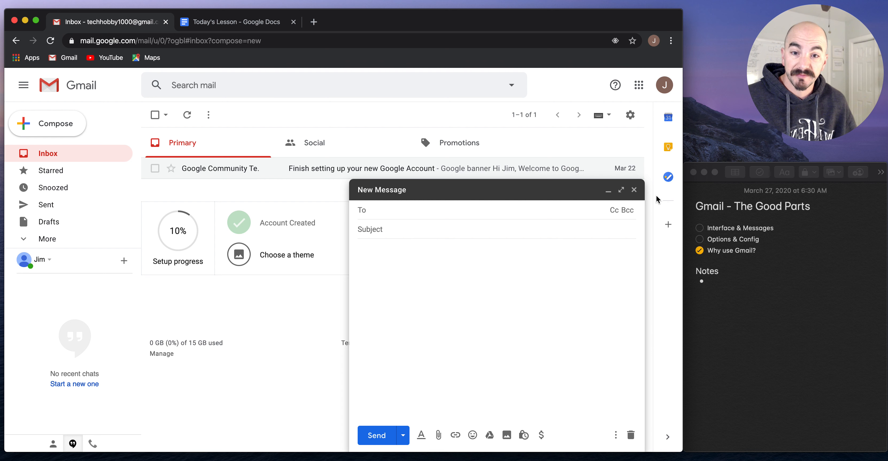
click(621, 190)
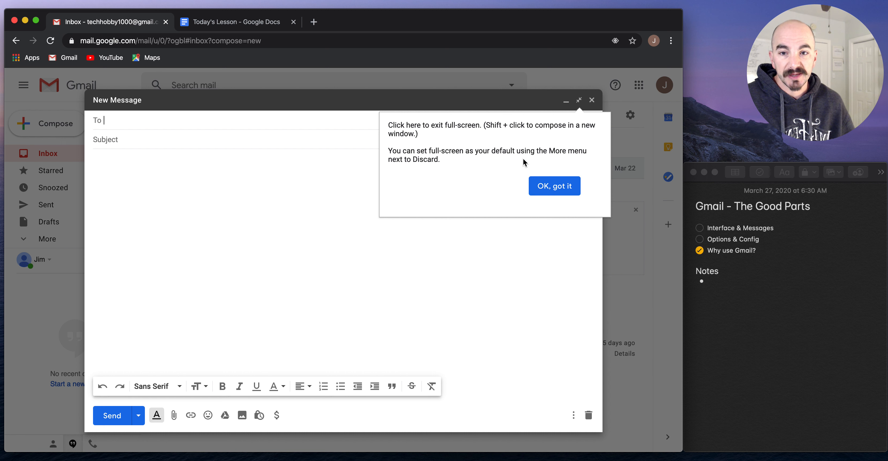
click(573, 182)
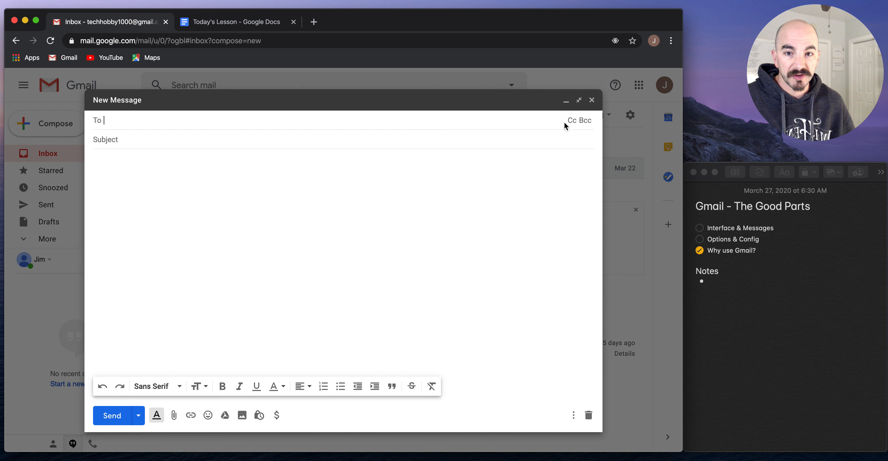
click(572, 123)
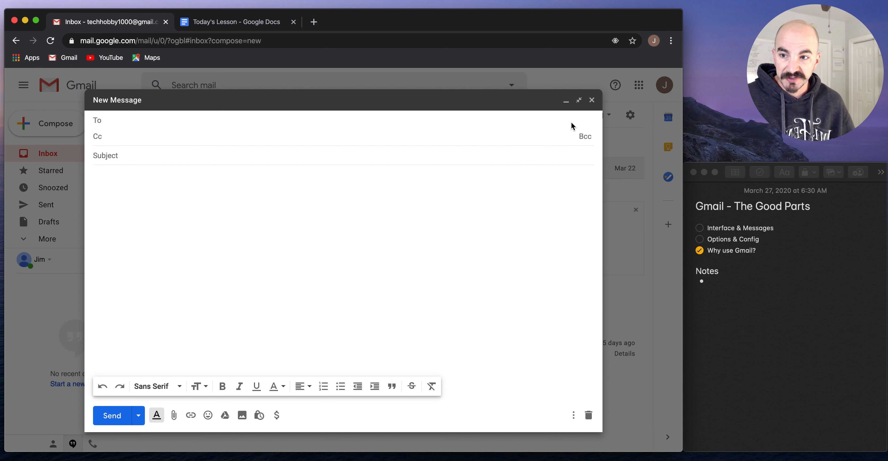
click(585, 138)
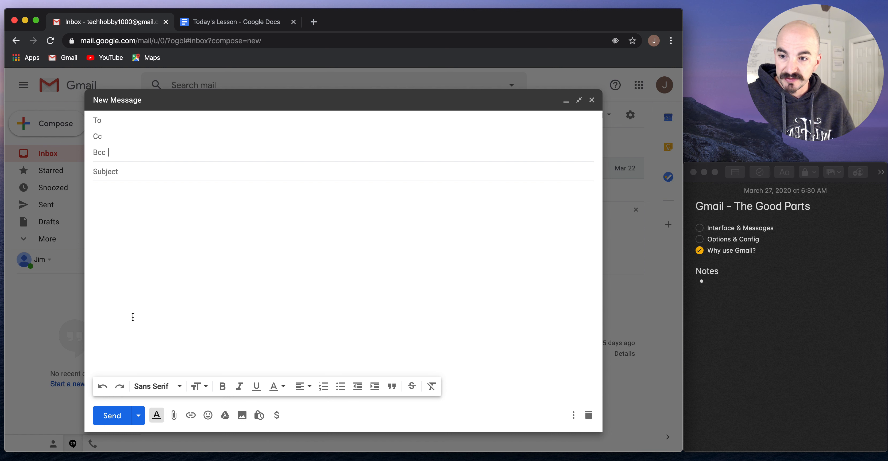
click(153, 226)
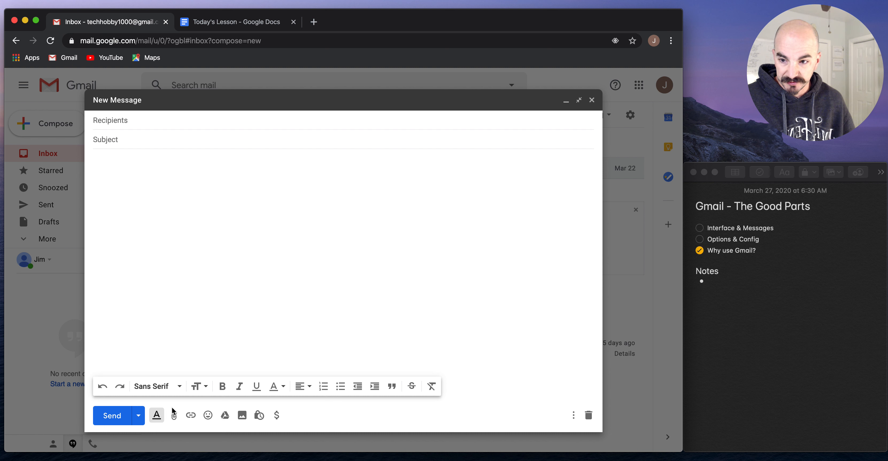
click(137, 417)
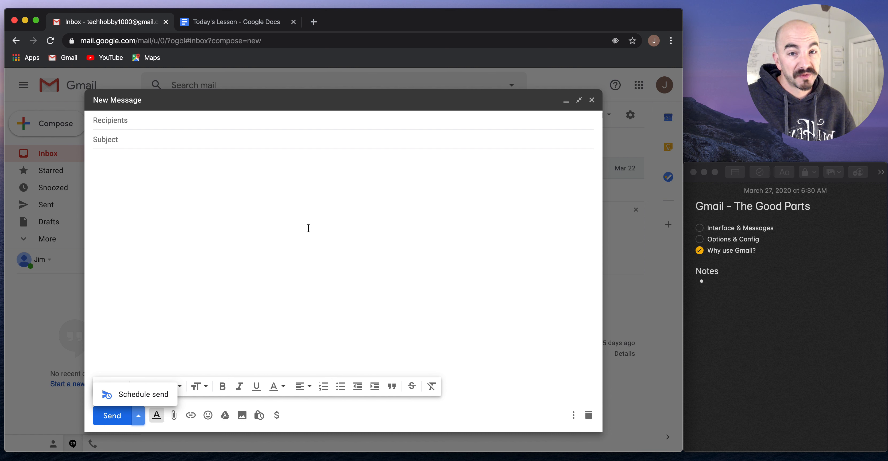
click(247, 287)
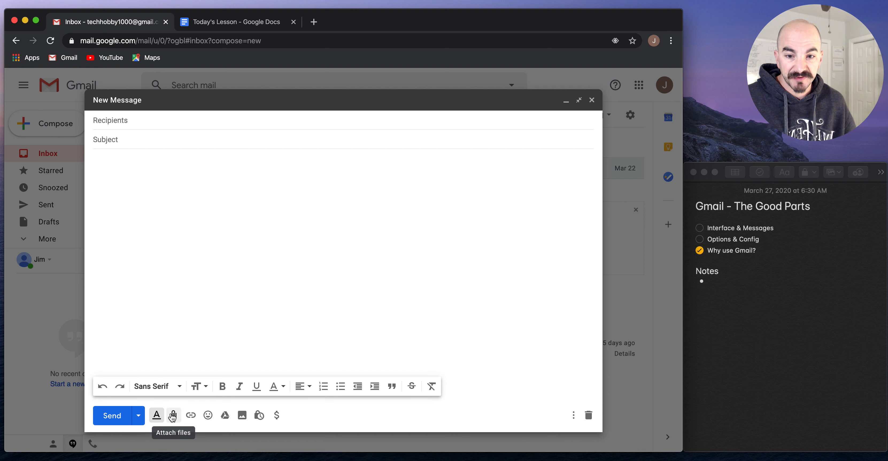
click(573, 416)
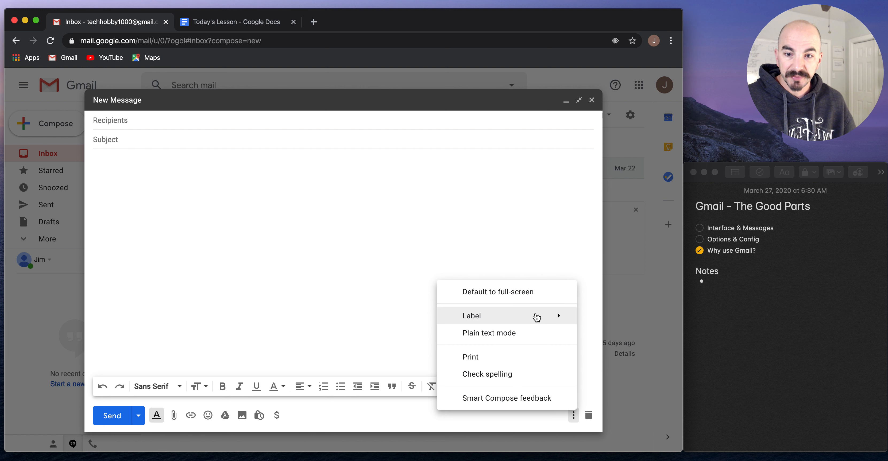
mouse_move(537, 316)
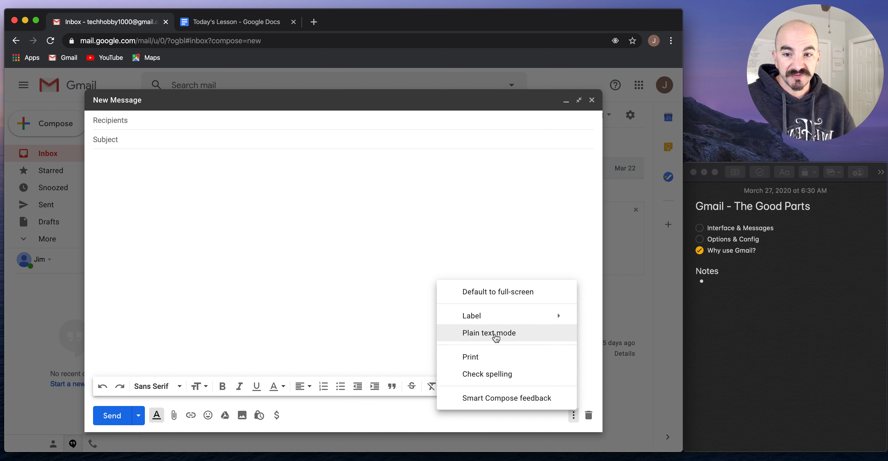
click(510, 159)
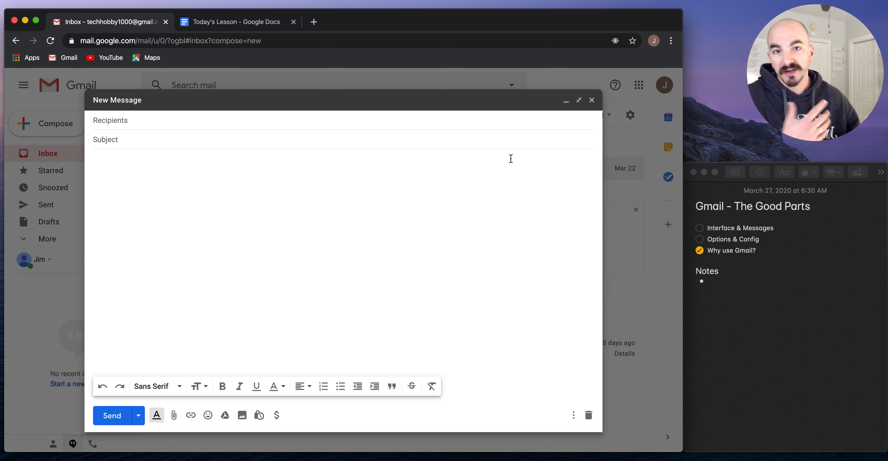
click(591, 100)
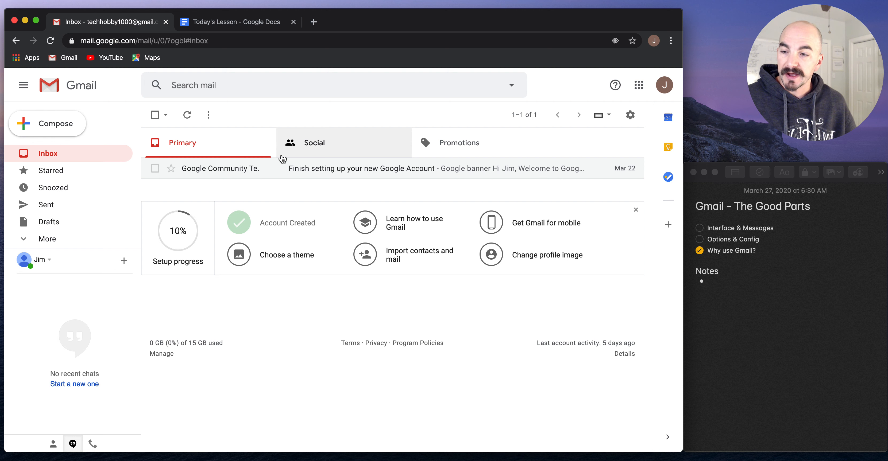
Expand the sidebar folder list to reveal the additional mail folders
click(45, 238)
scroll(55, 238, down, 5)
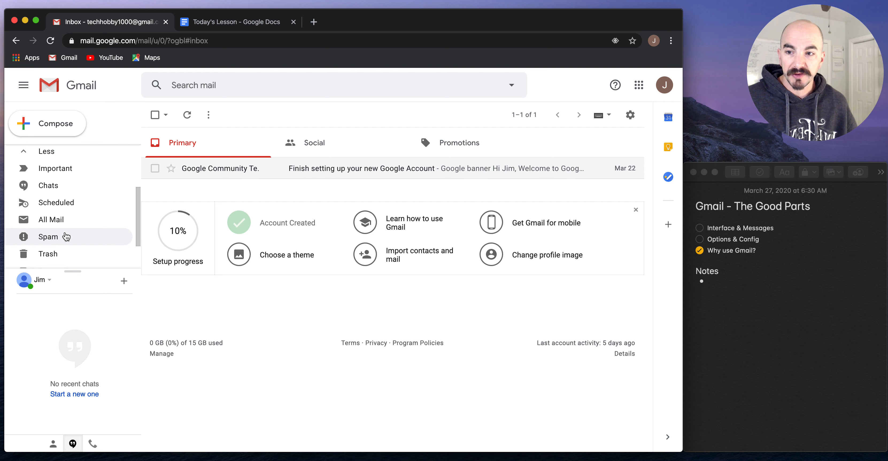
scroll(66, 236, down, 3)
scroll(65, 236, up, 8)
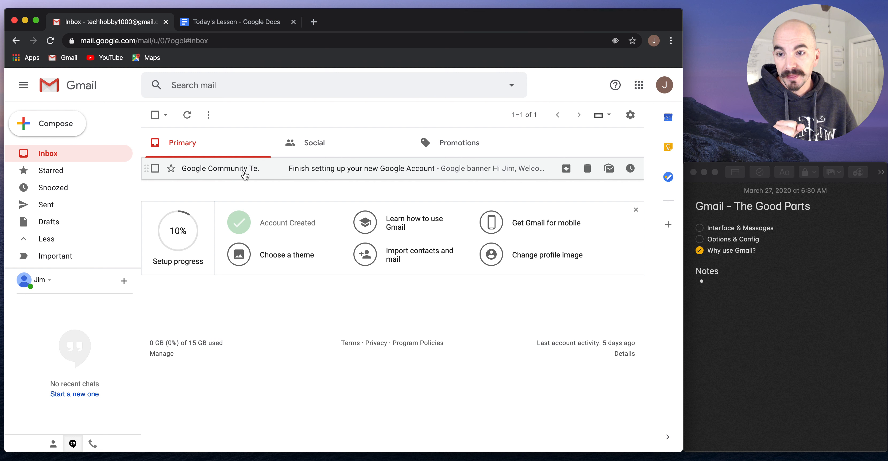
Star the account-setup email, then unstar it from the Starred view and return to the Inbox
click(172, 169)
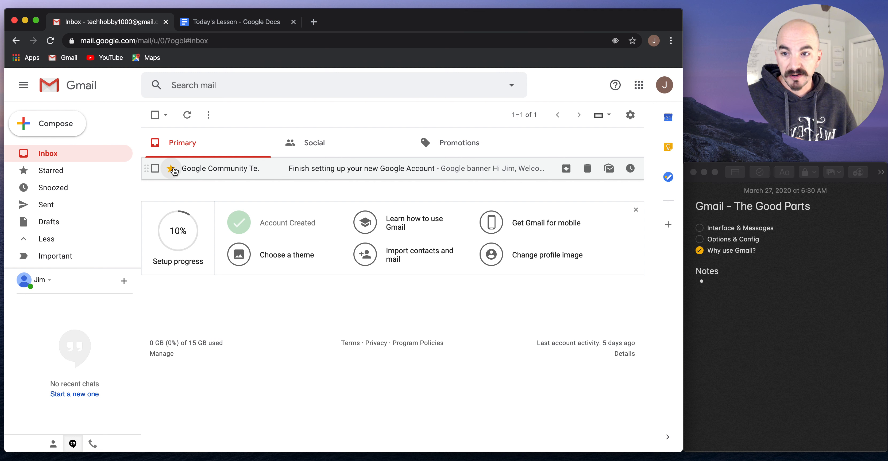
click(69, 175)
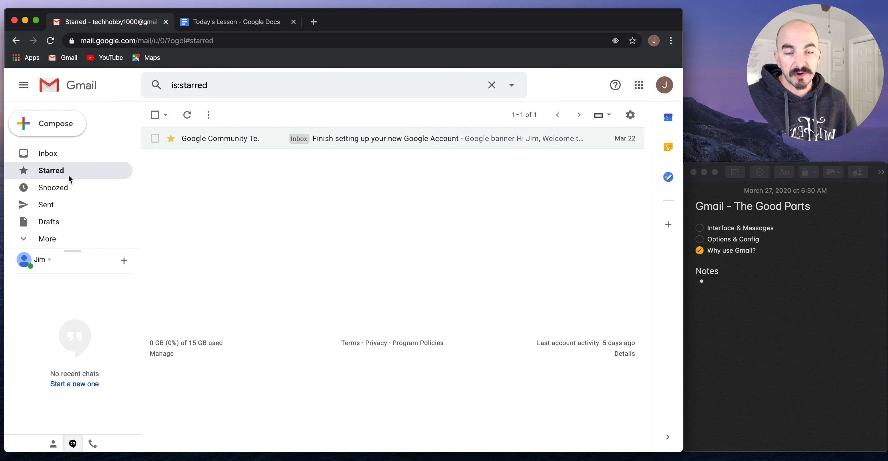
click(171, 139)
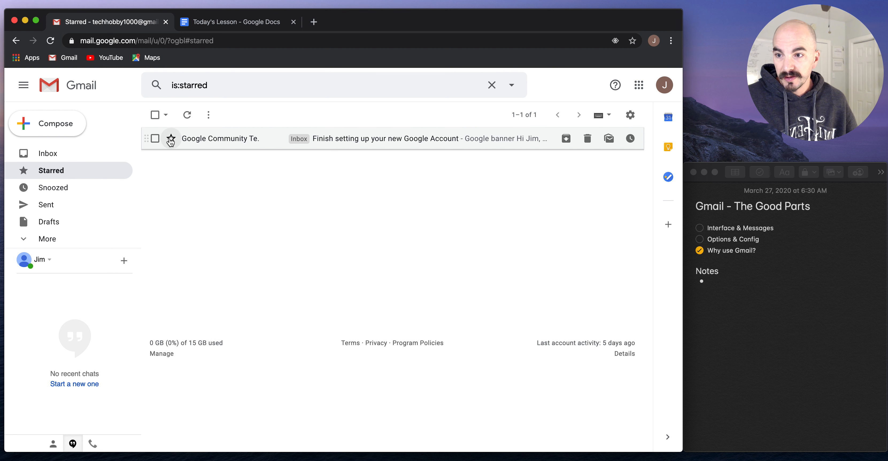
click(60, 151)
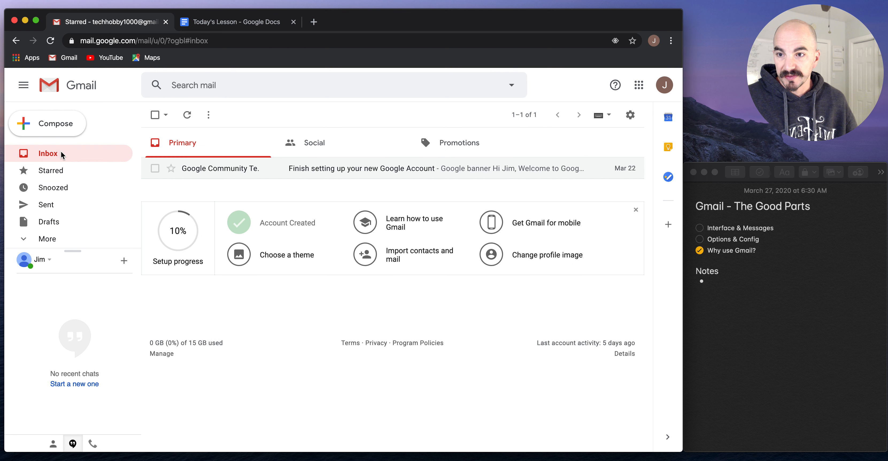
click(54, 174)
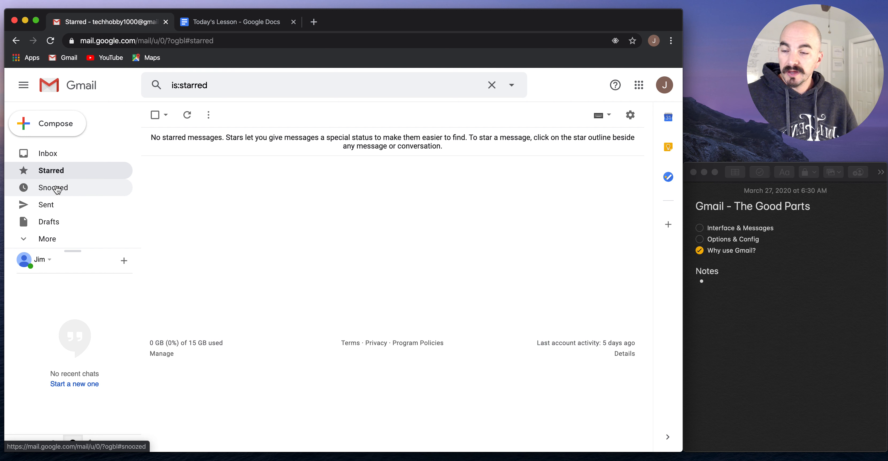
click(65, 154)
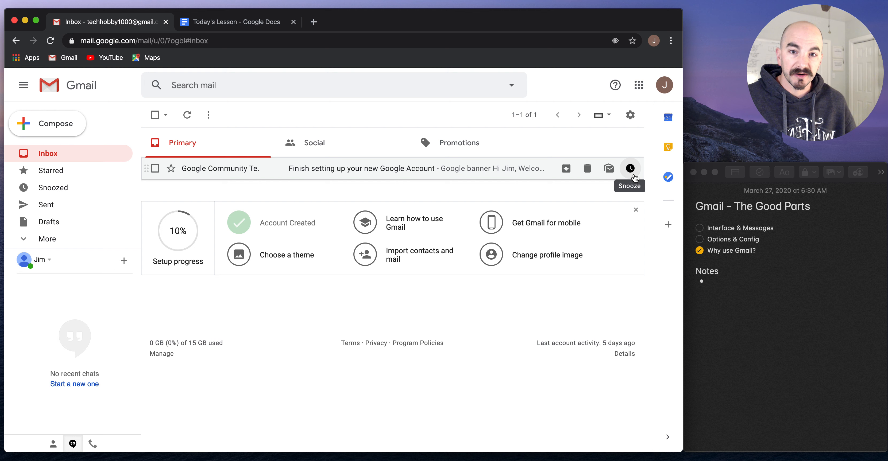
Snooze the setup email until later today, dismiss the setup panels, and check Sent and Drafts
click(633, 176)
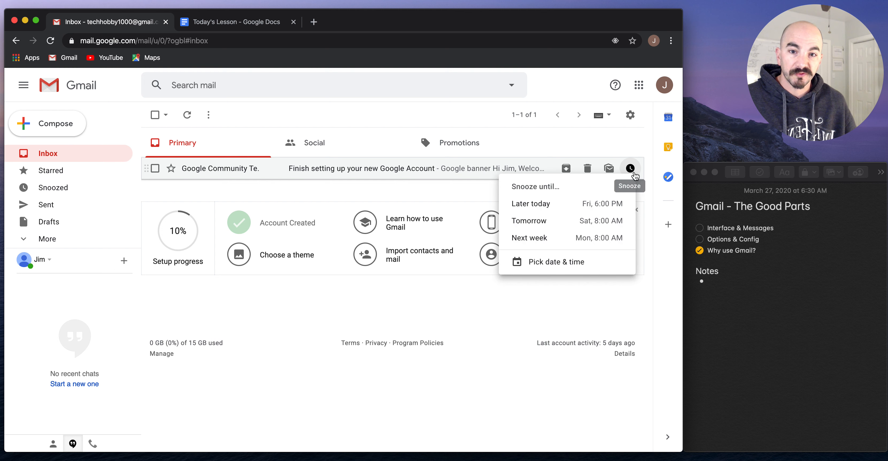
click(547, 205)
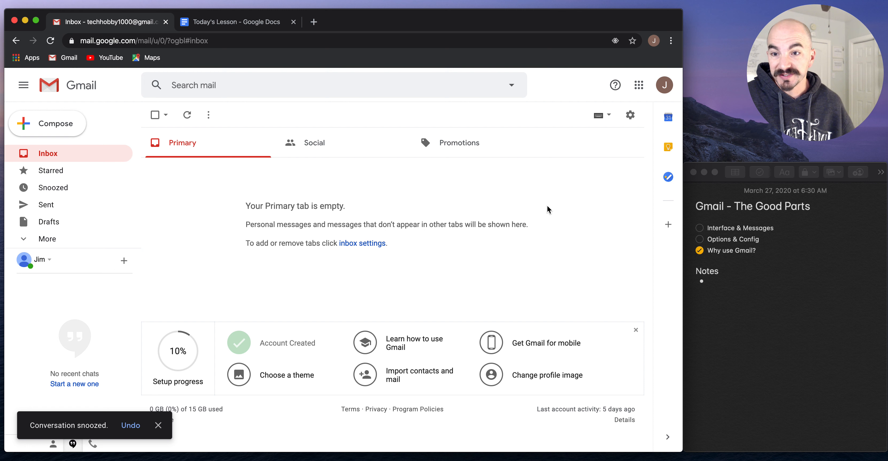
click(636, 330)
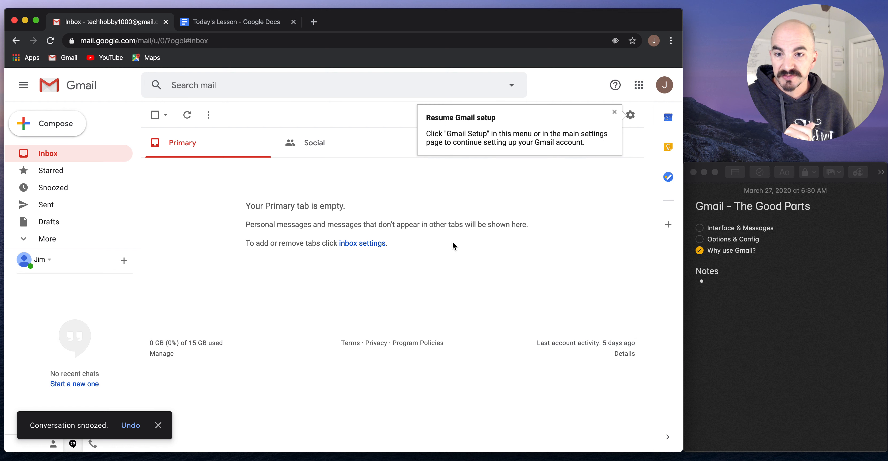
click(614, 112)
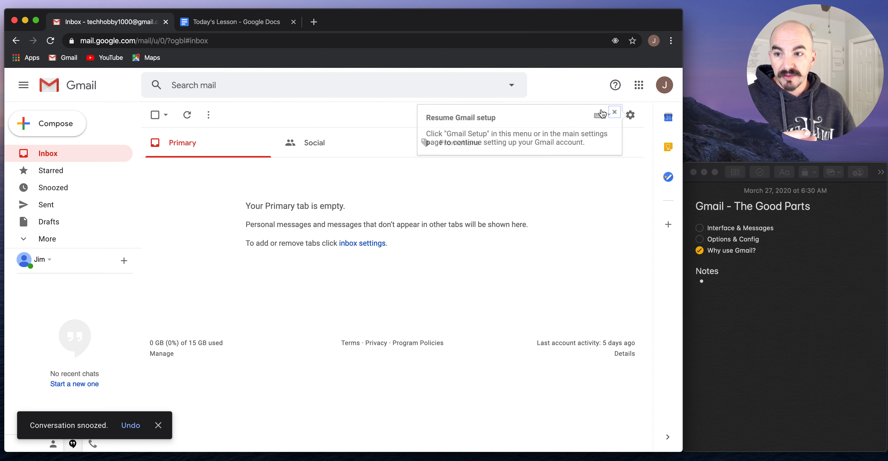
click(71, 204)
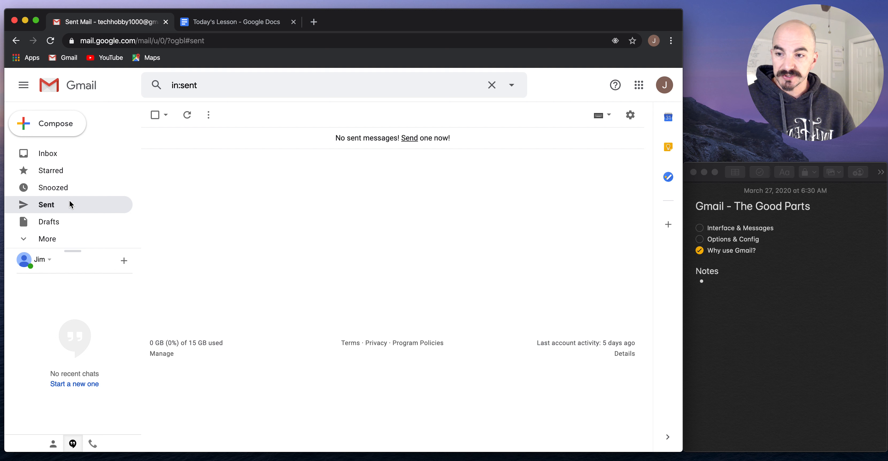
click(67, 224)
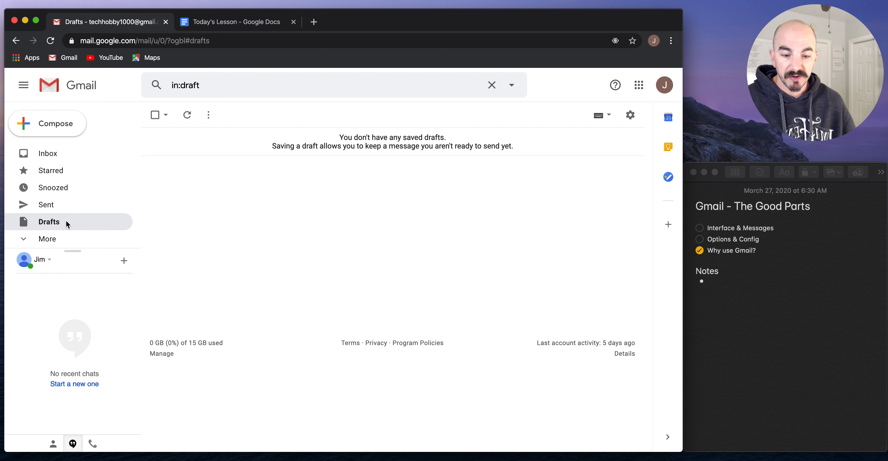
Save a new draft addressed to one recipient's e-mail address and confirm it in Drafts
click(56, 126)
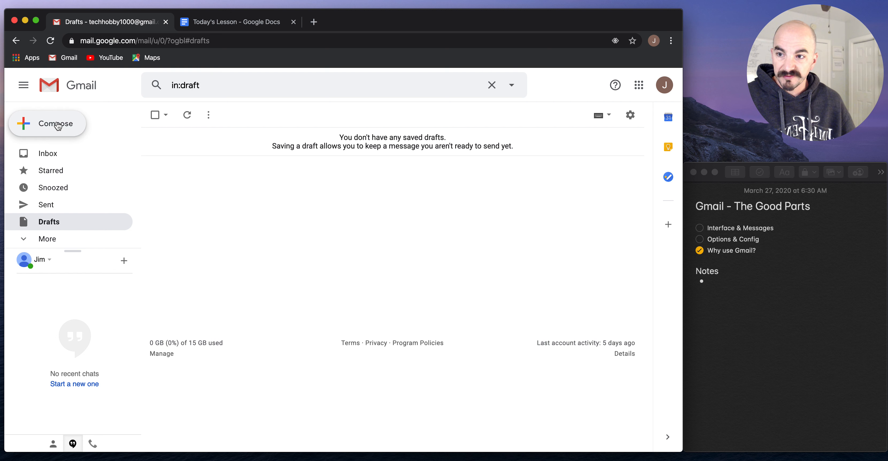
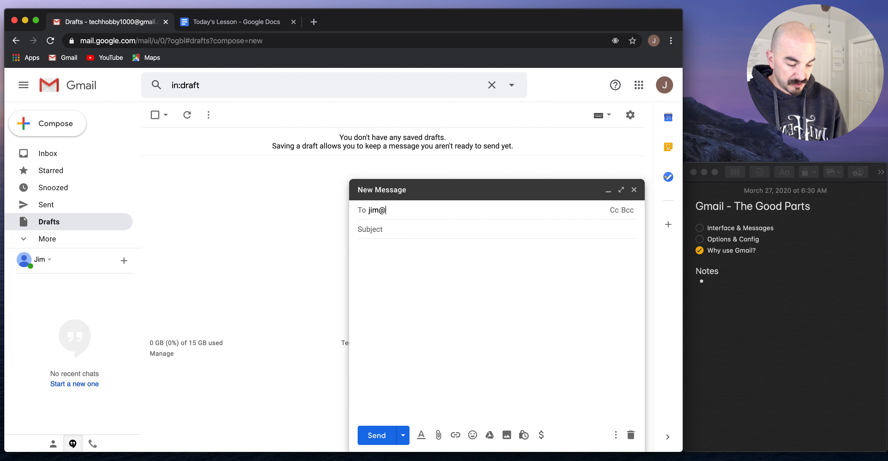
key(Return)
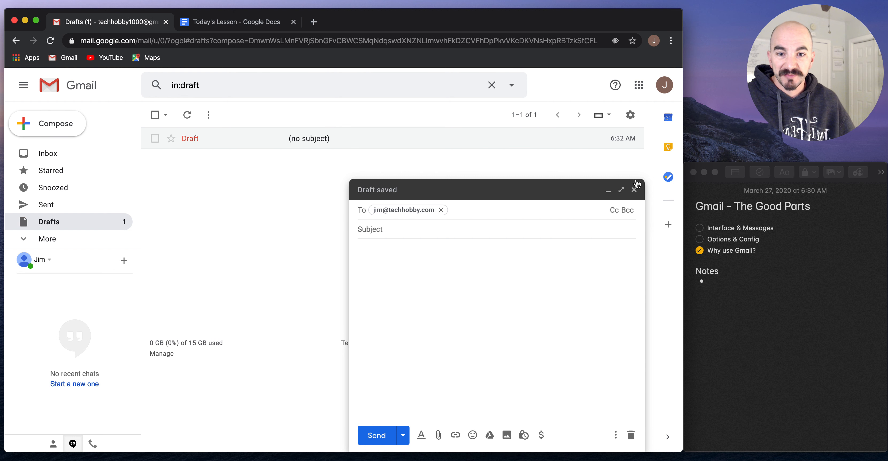
click(635, 191)
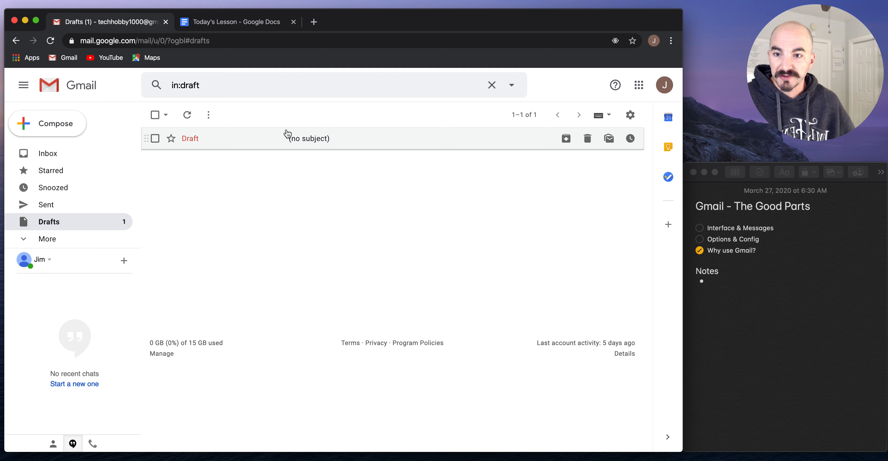
click(52, 152)
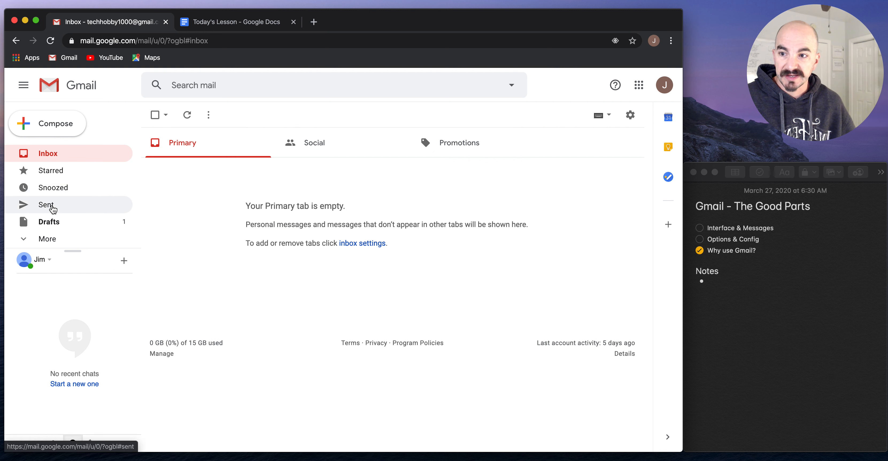
click(63, 222)
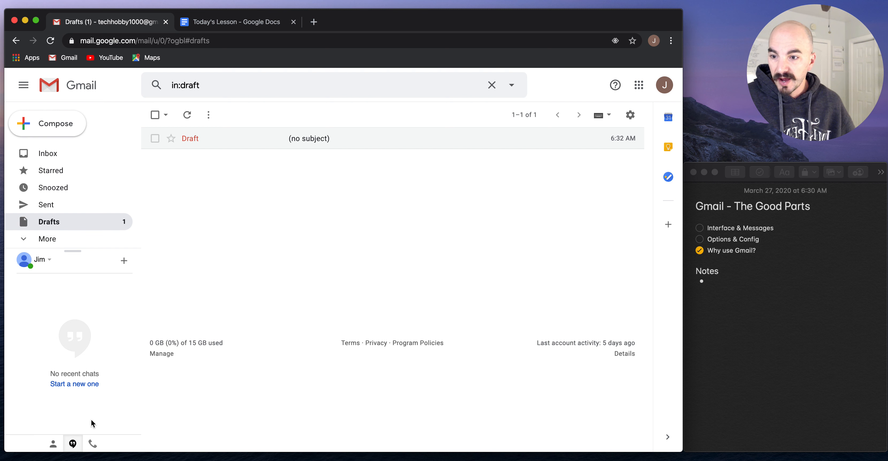
Hide the chat section, show more folders, and collapse the sidebar to icons only
click(73, 445)
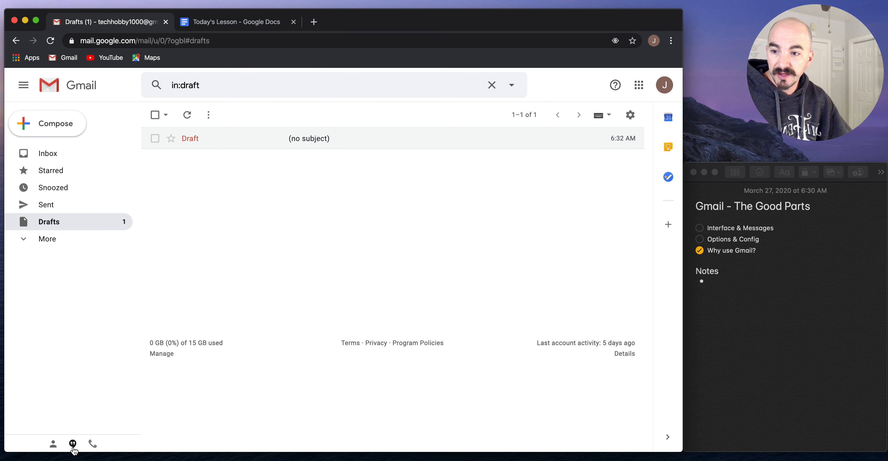
click(30, 245)
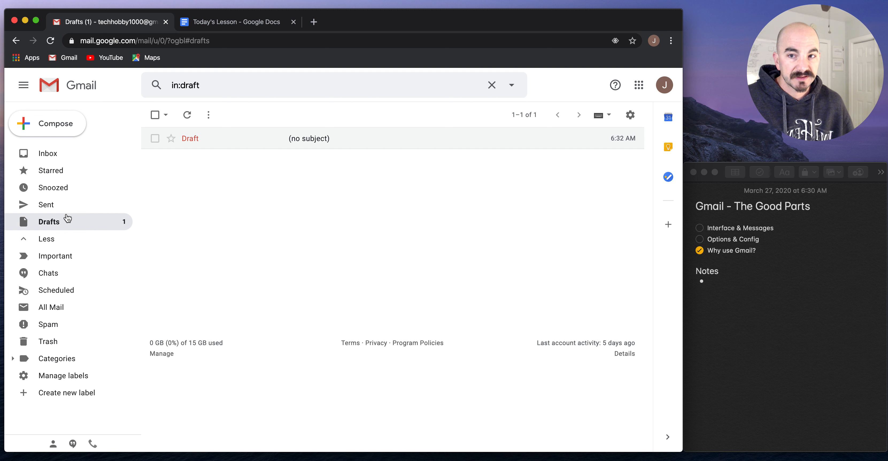
click(23, 86)
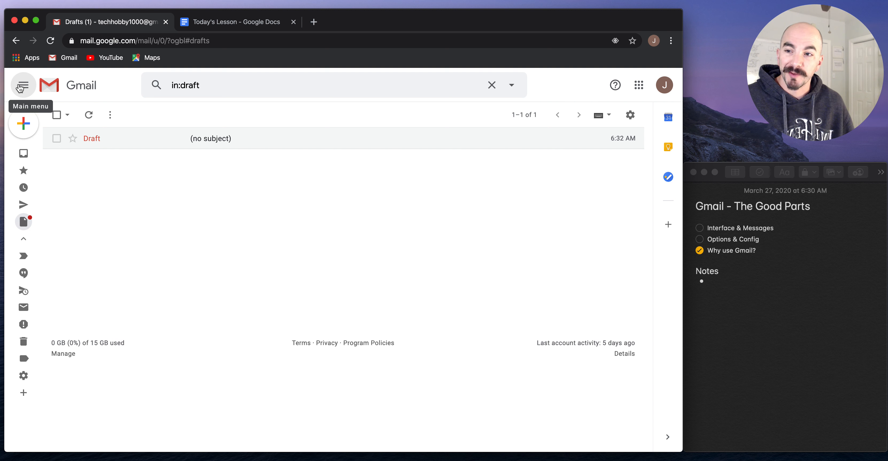
click(20, 88)
click(20, 88)
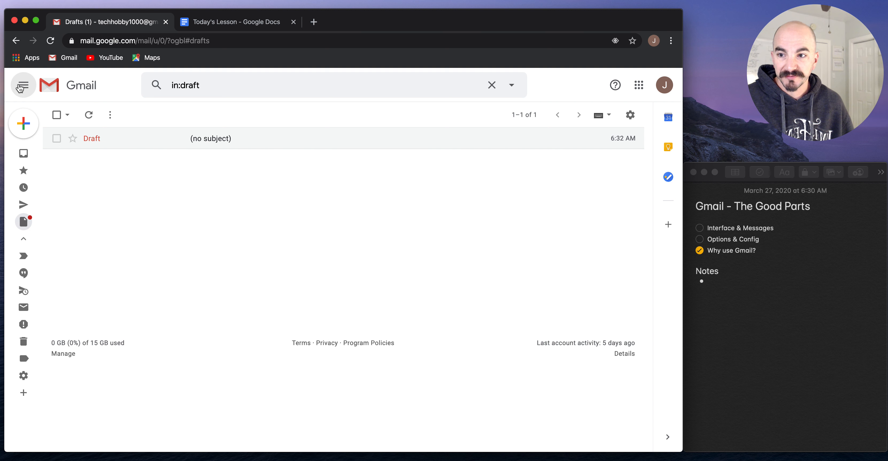
click(34, 153)
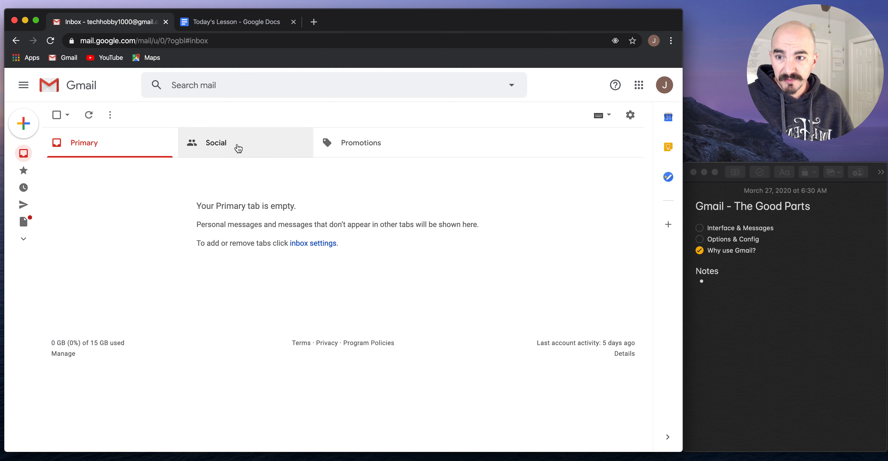
From quick settings, choose Configure inbox to show which category tabs are enabled
mouse_move(28, 154)
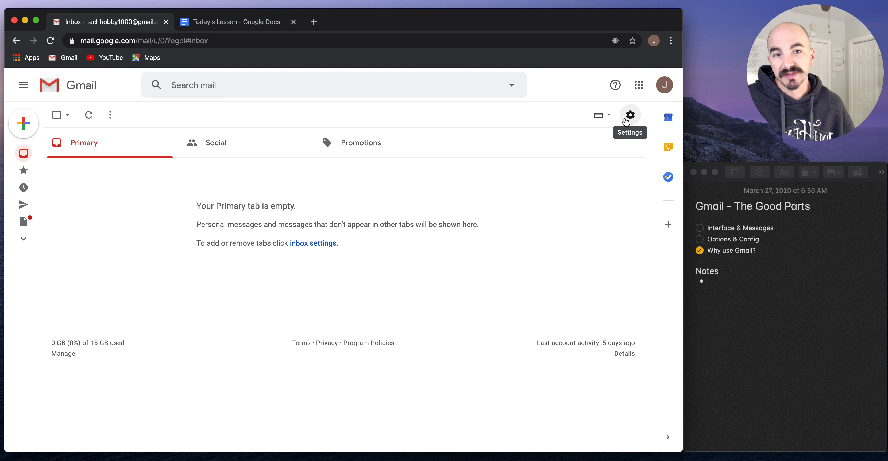
click(627, 119)
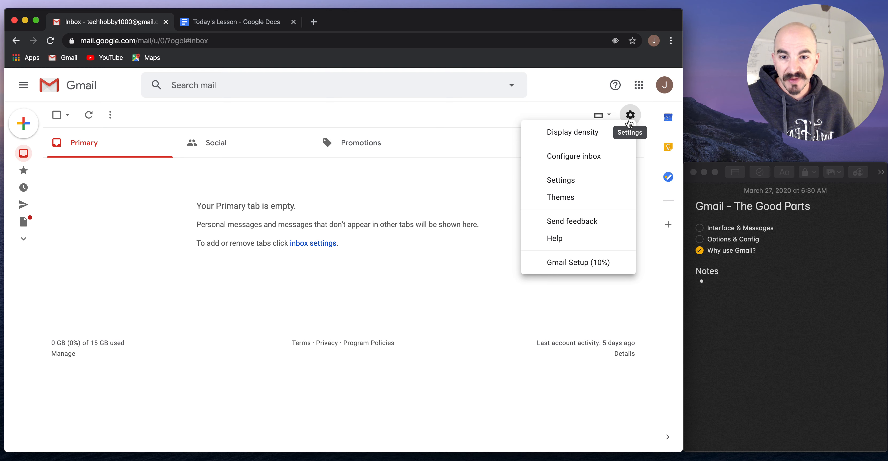
click(599, 161)
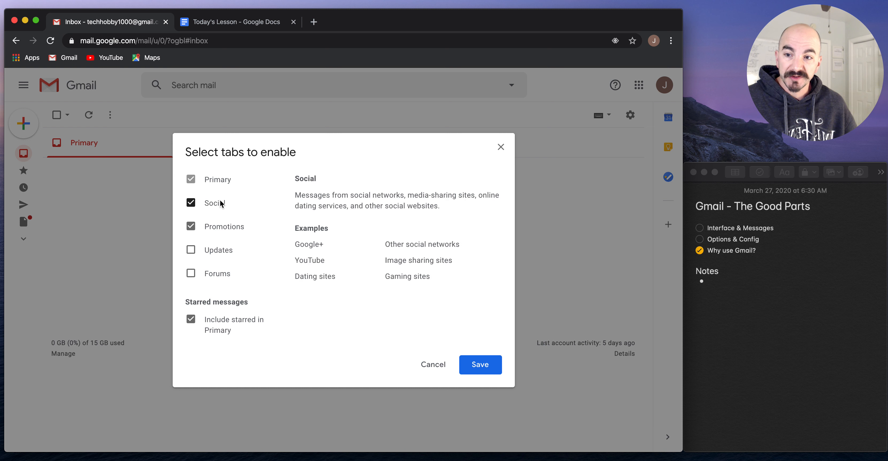
click(217, 248)
click(215, 251)
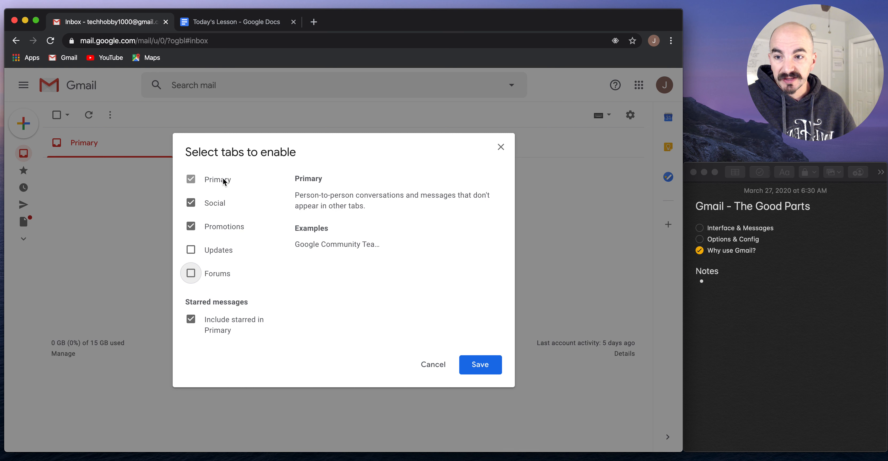
click(212, 201)
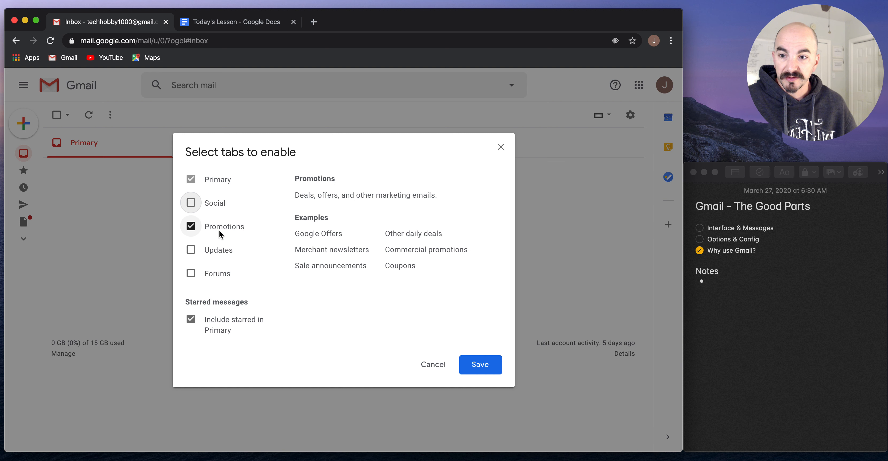
click(219, 251)
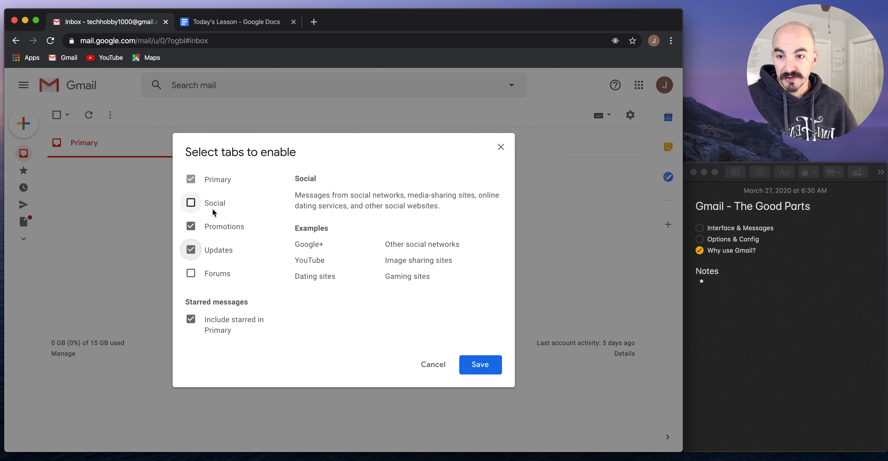
click(213, 230)
click(211, 249)
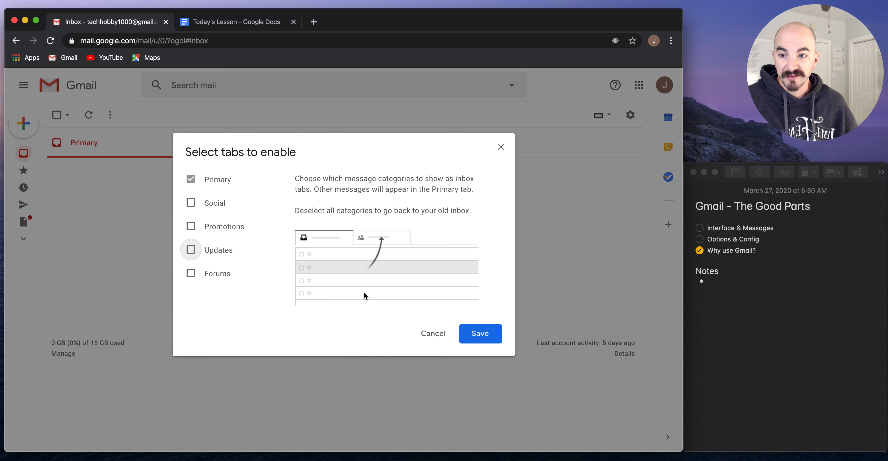
click(493, 333)
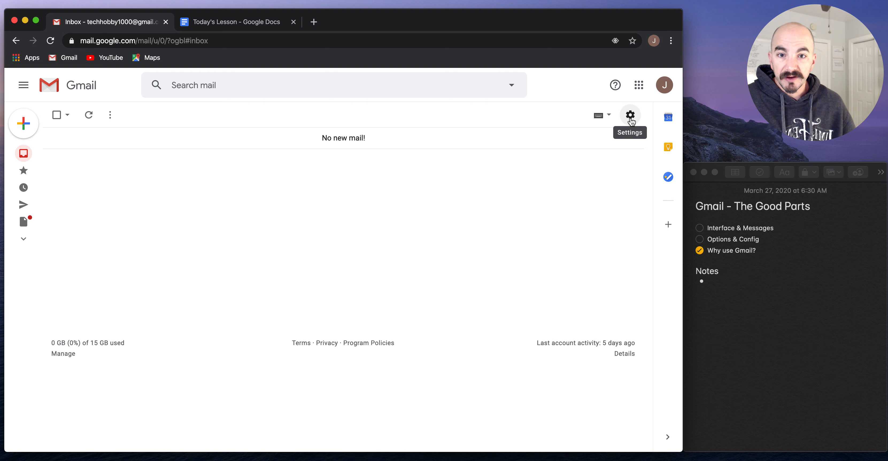
Tick Interface & Messages in the notes, then open full Settings on the General tab
click(700, 229)
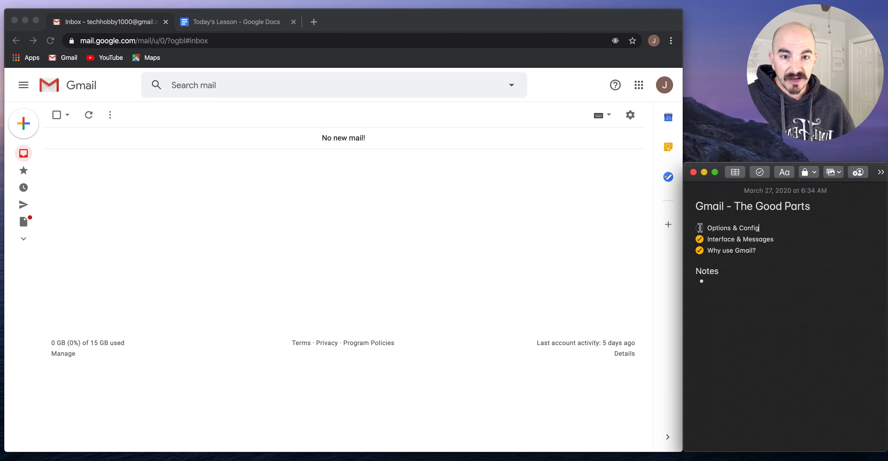
click(630, 116)
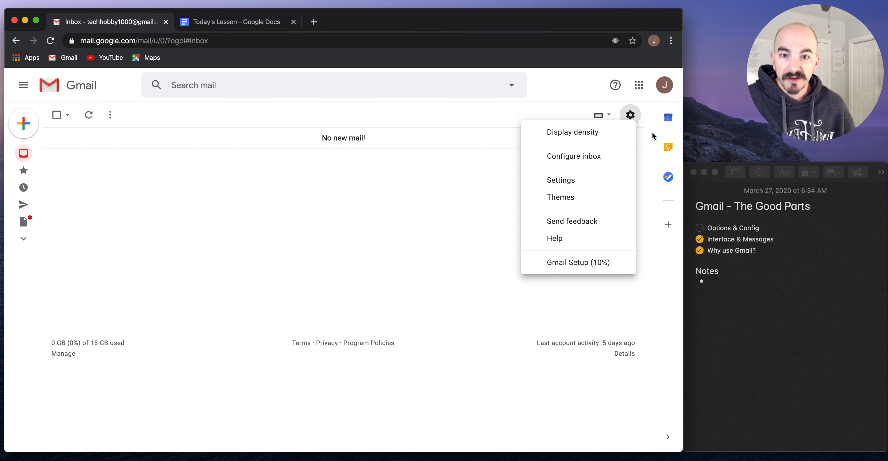
click(590, 179)
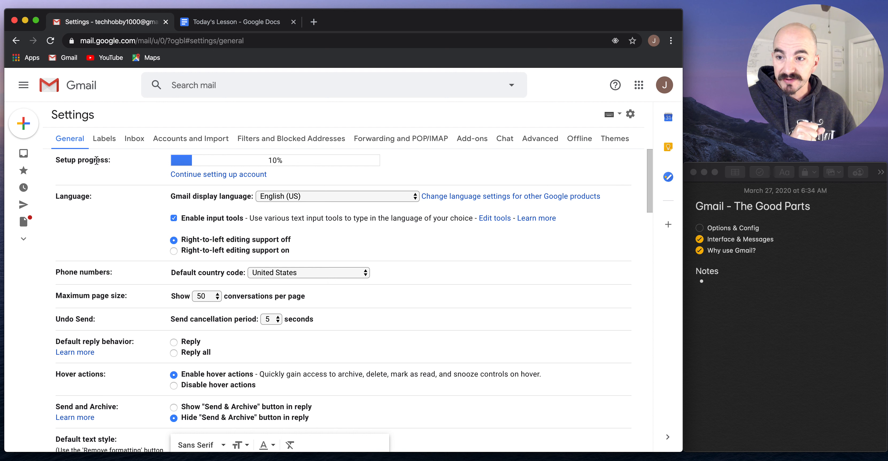
Open the setup checklist, then set Default reply behavior to Reply all in General settings
click(213, 176)
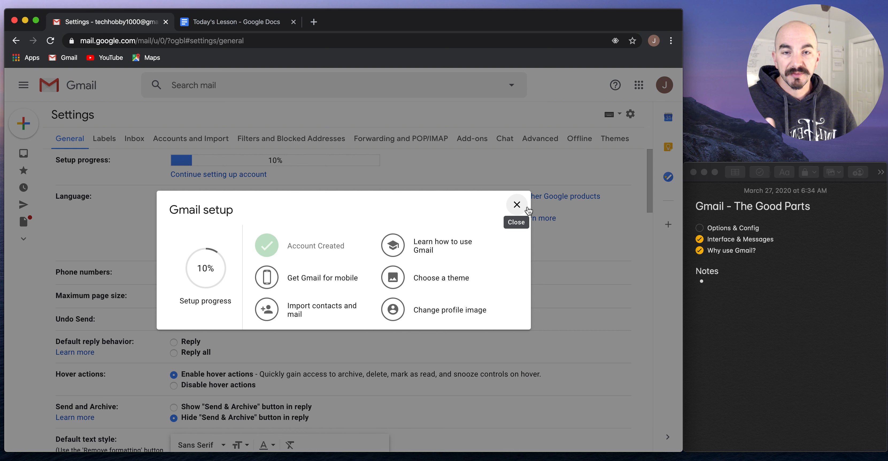
click(543, 460)
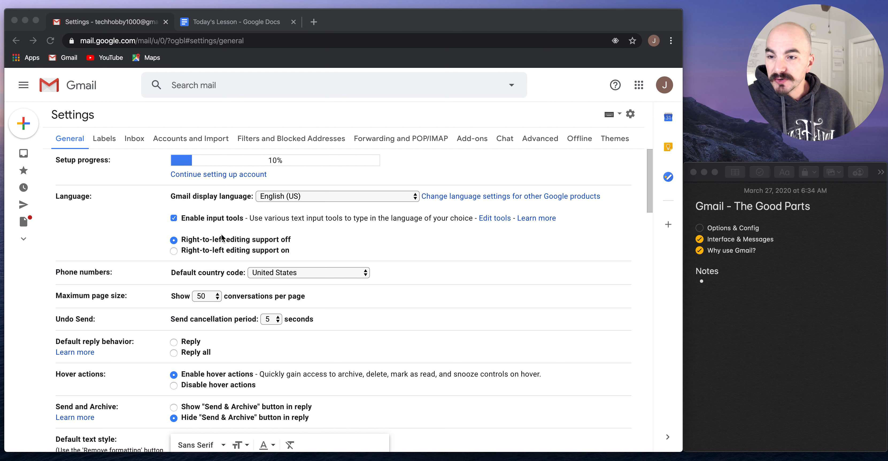
scroll(380, 231, down, 3)
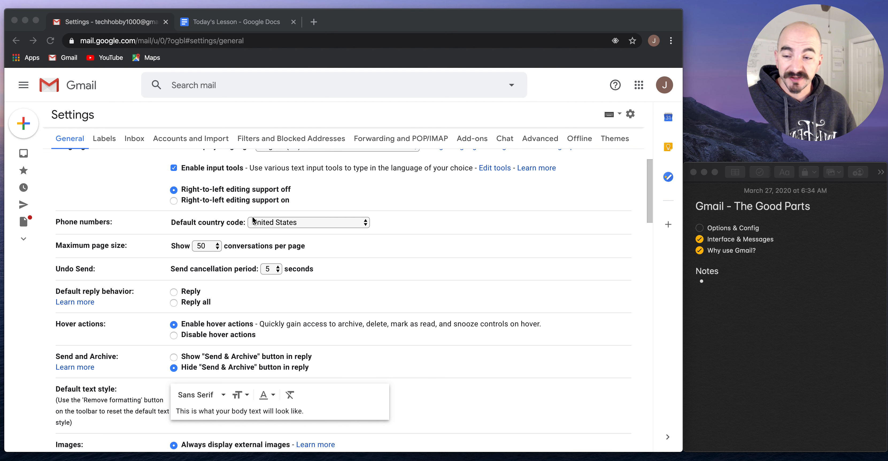
scroll(253, 216, down, 2)
scroll(252, 216, down, 3)
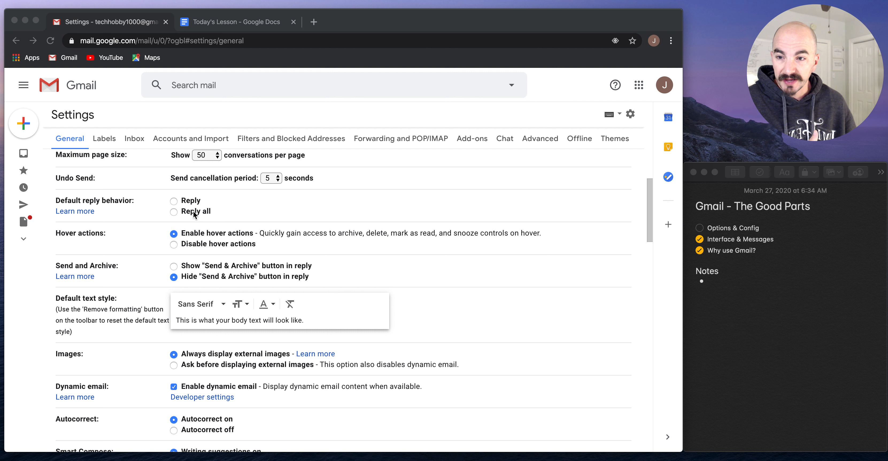
click(194, 215)
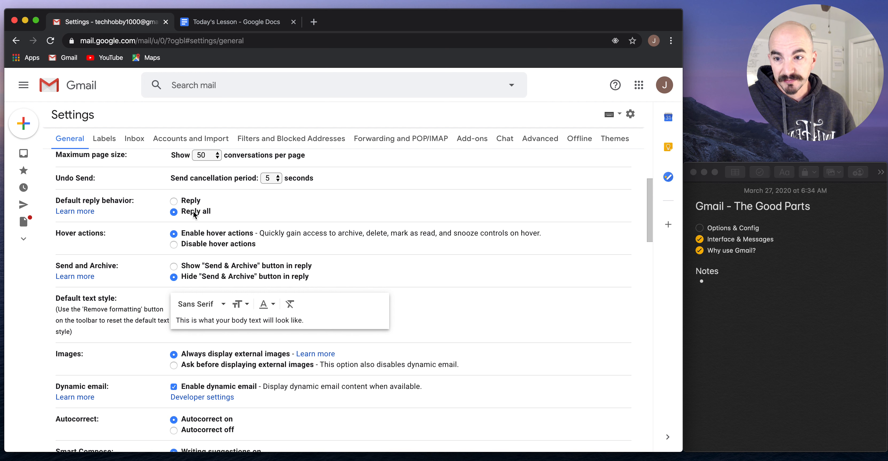
scroll(194, 215, down, 3)
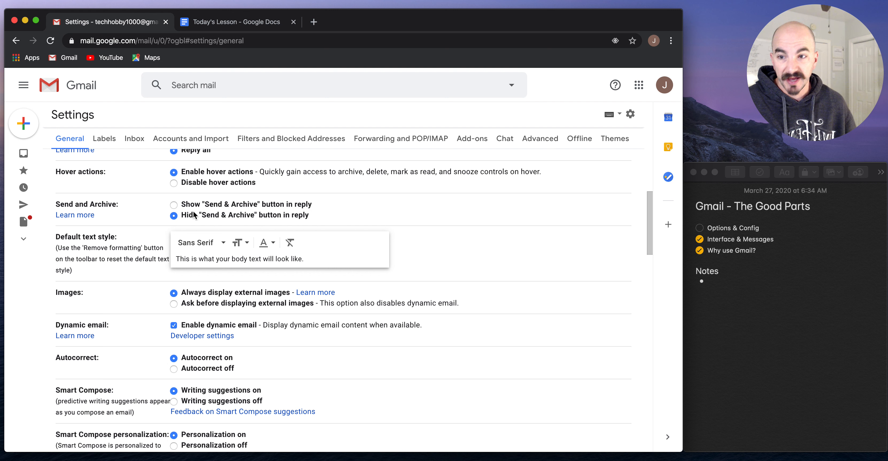
Turn on the Send & Archive button in replies and choose Ask before displaying external images
click(209, 204)
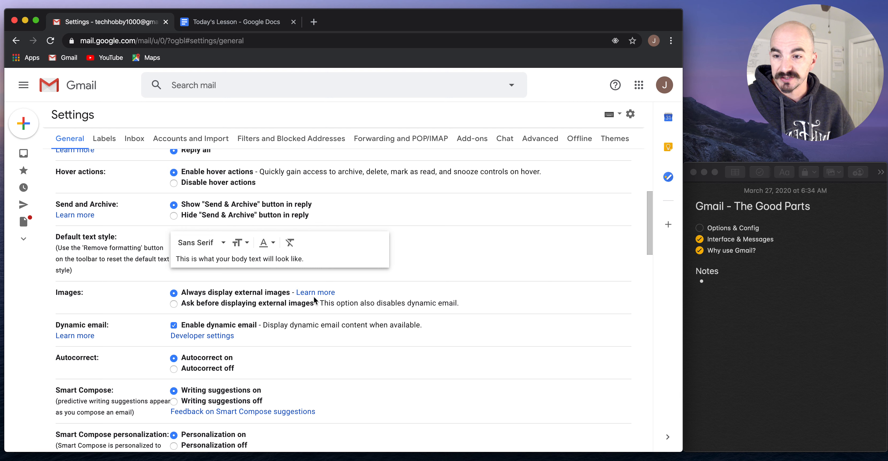
scroll(314, 297, down, 3)
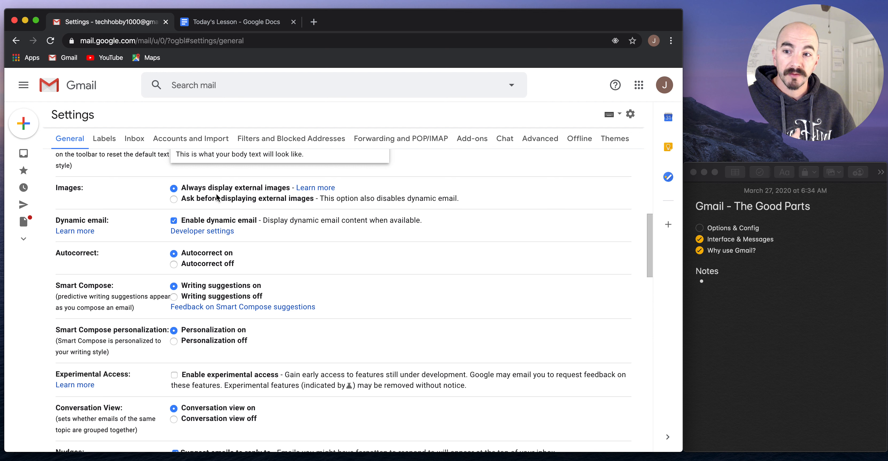
click(215, 199)
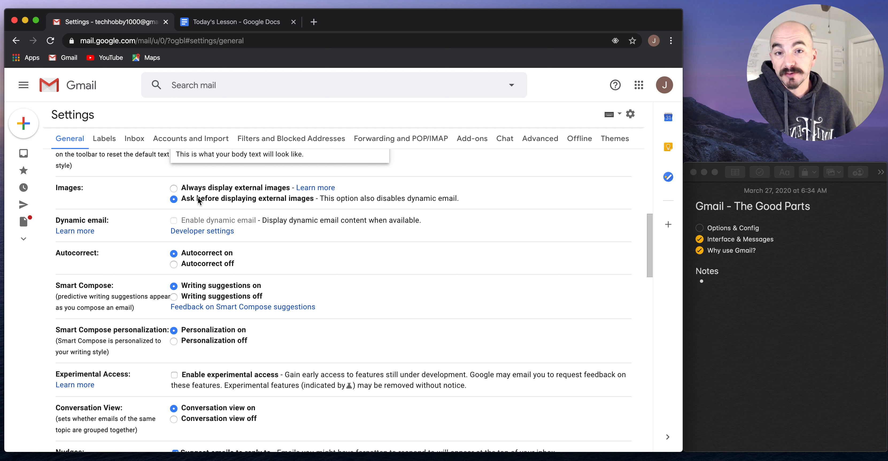
Tick Enable experimental access in the General settings and scroll on through the remaining options
scroll(314, 244, down, 3)
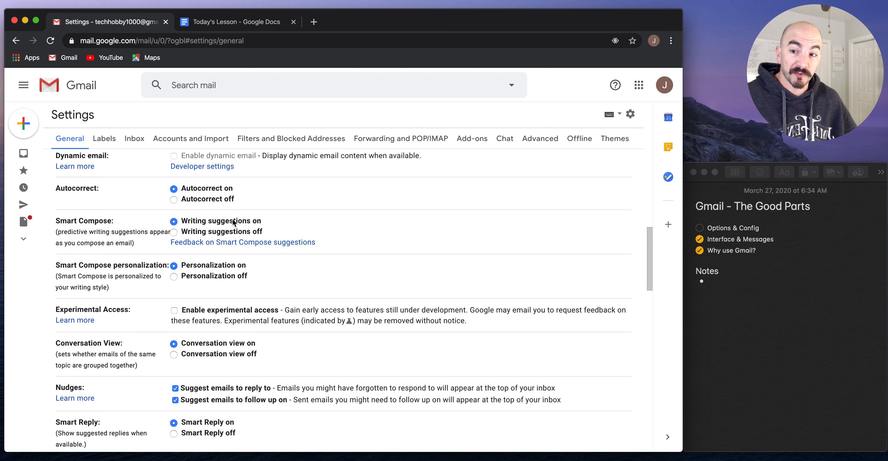
scroll(403, 190, down, 2)
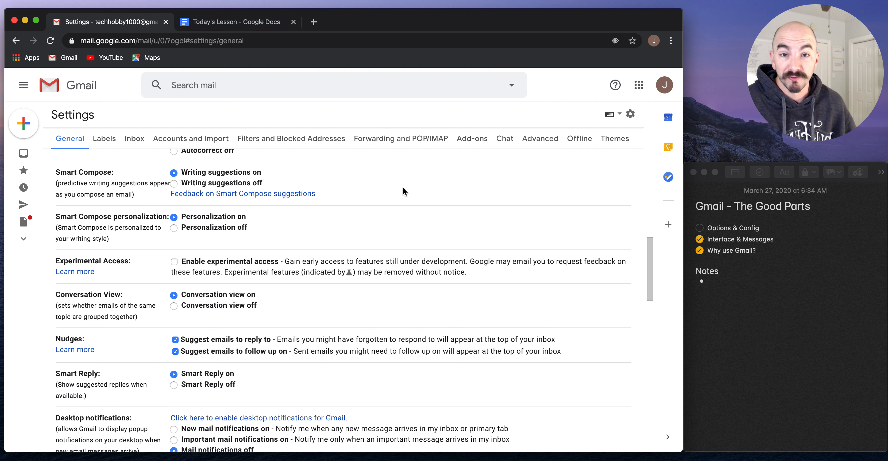
scroll(404, 190, down, 3)
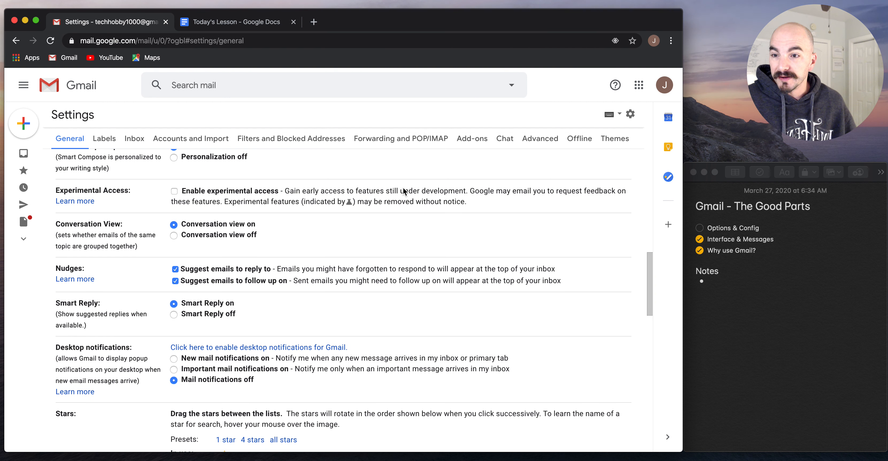
click(202, 193)
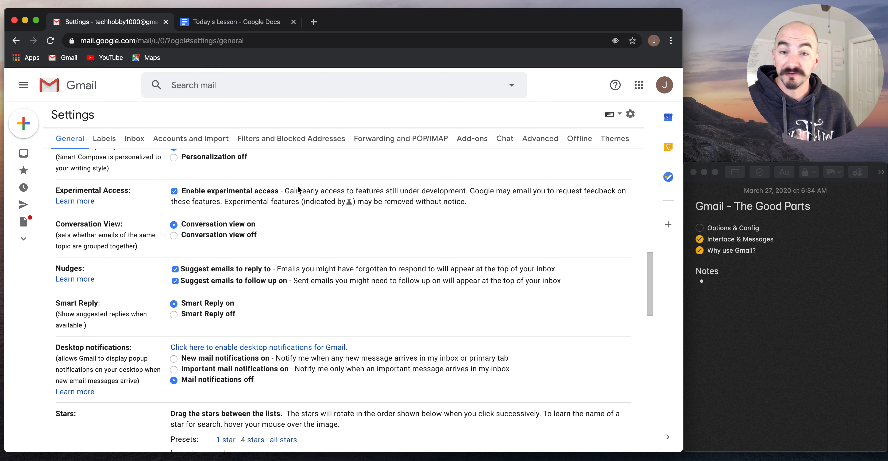
scroll(297, 186, up, 12)
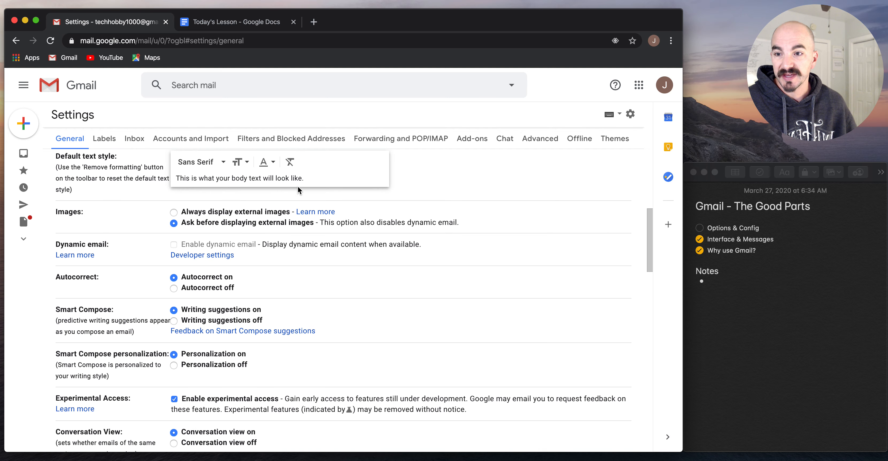
scroll(298, 187, down, 12)
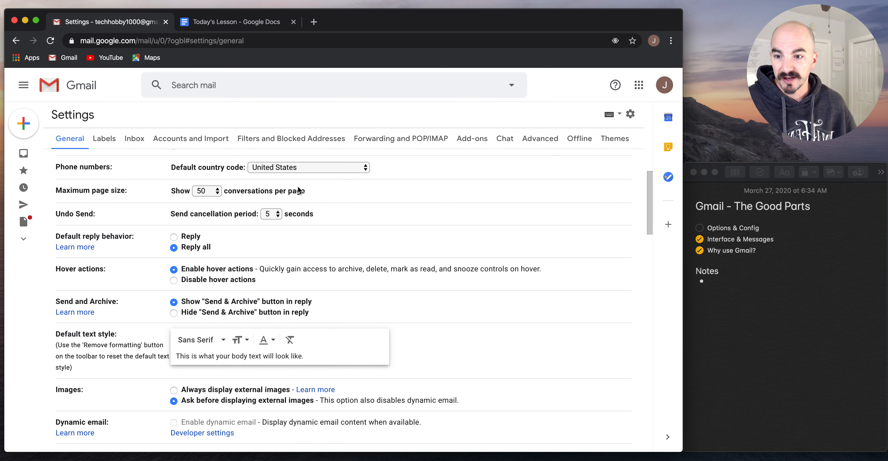
scroll(298, 190, down, 1)
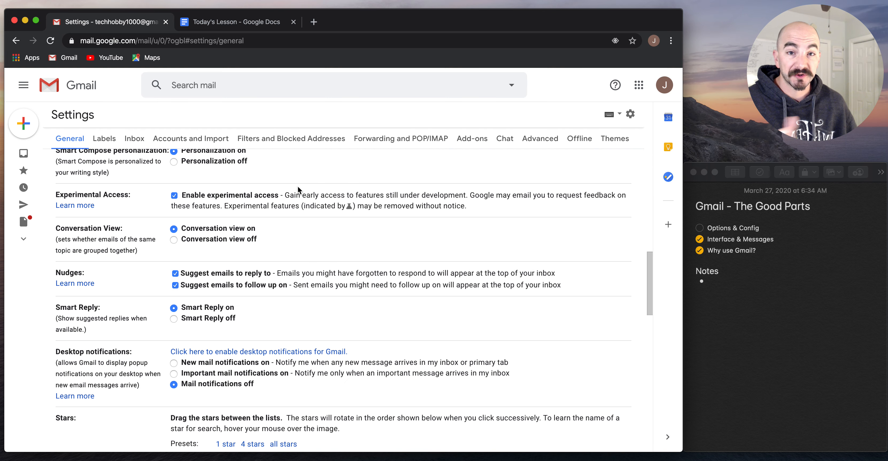
scroll(298, 187, down, 3)
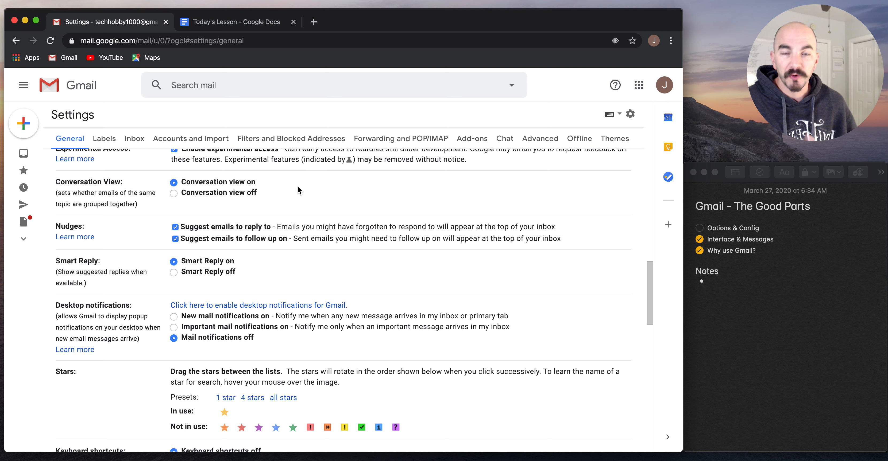
scroll(298, 187, down, 9)
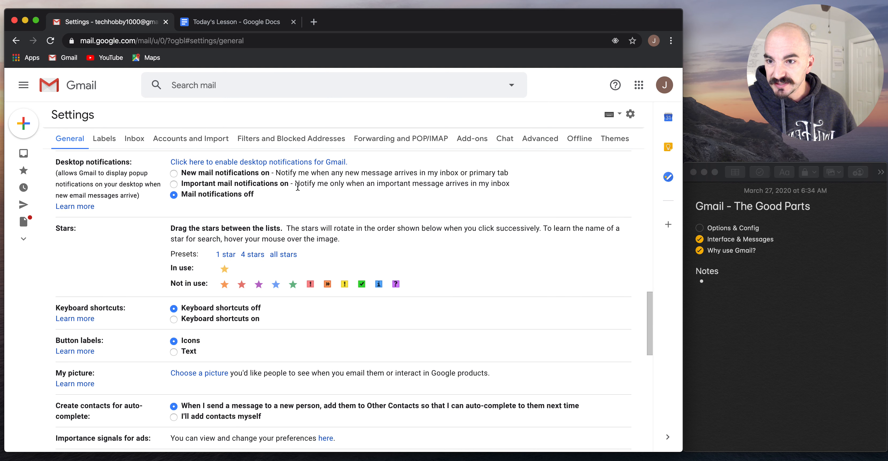
scroll(298, 187, down, 4)
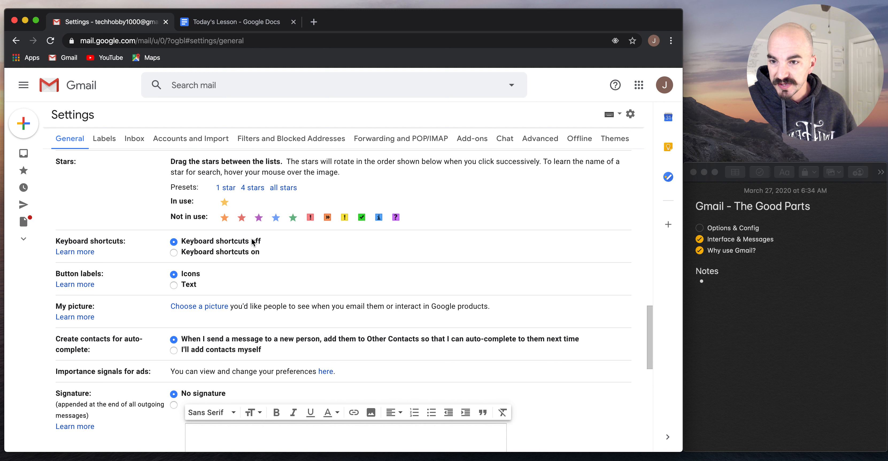
Turn keyboard shortcuts on, then review the help page's Compose & chat shortcuts before returning
click(246, 253)
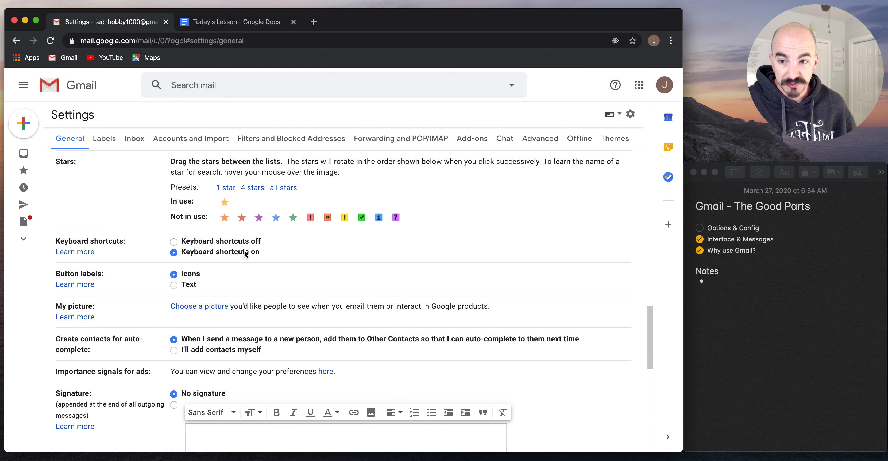
super+click(83, 255)
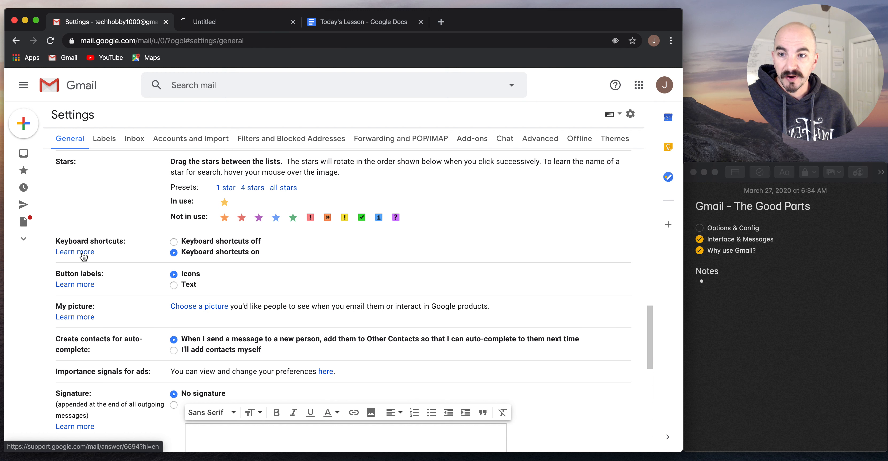
click(207, 23)
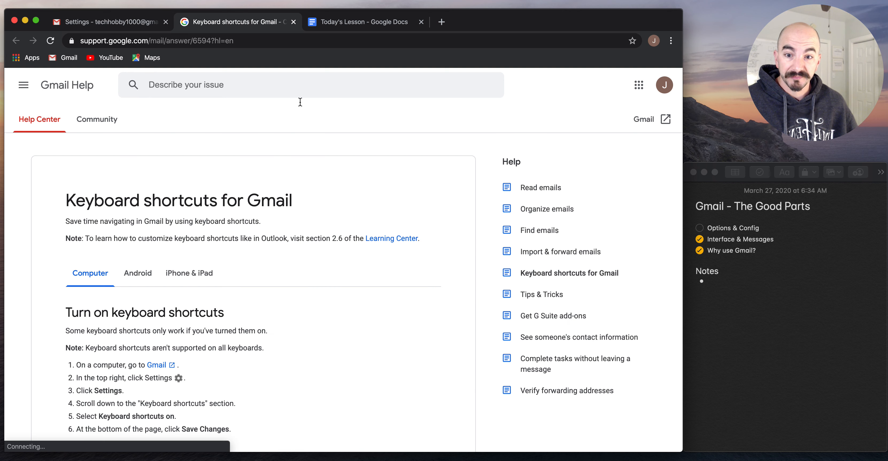
scroll(376, 267, down, 6)
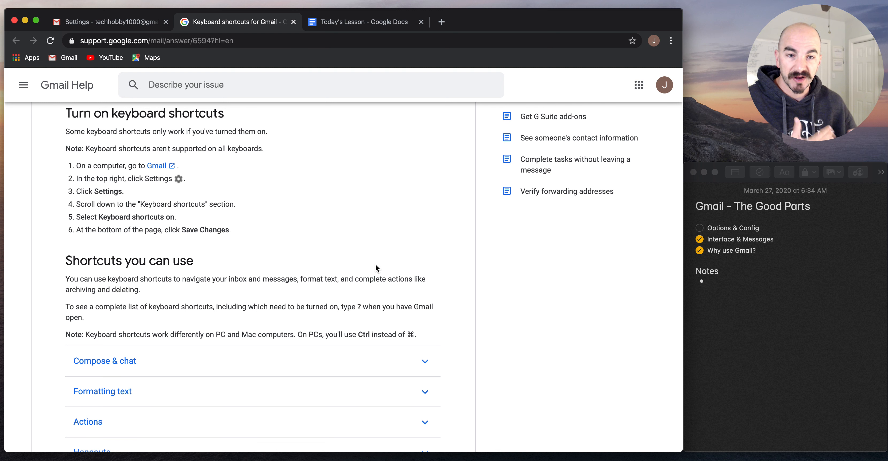
scroll(375, 267, down, 5)
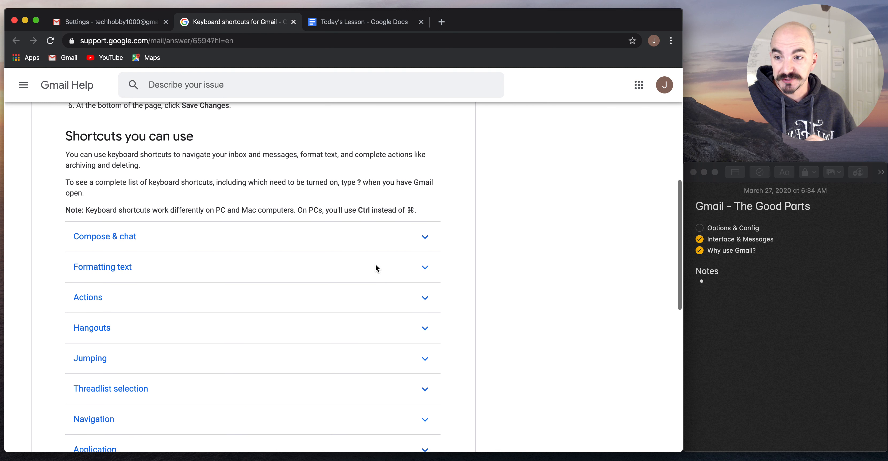
click(361, 207)
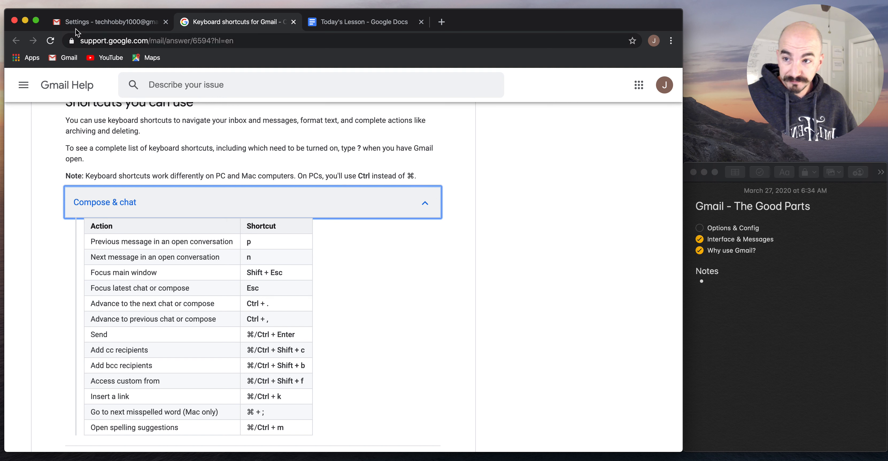
click(97, 23)
scroll(569, 224, down, 3)
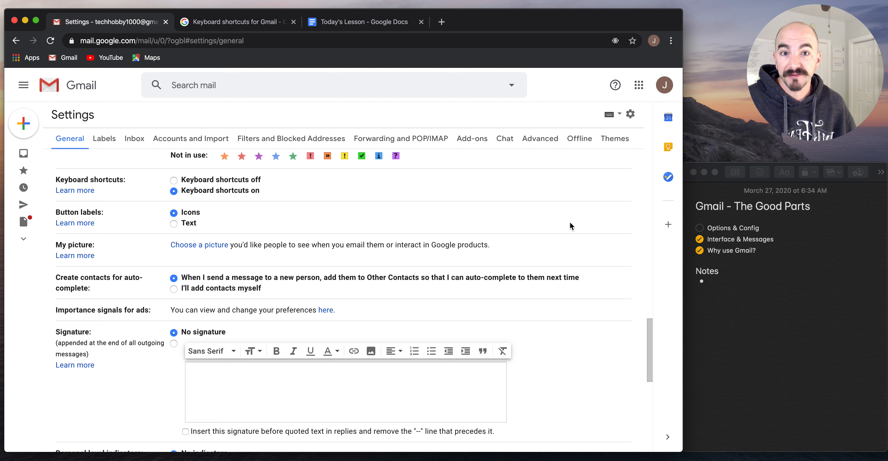
Try the custom signature option, then switch back to No signature
scroll(569, 222, down, 5)
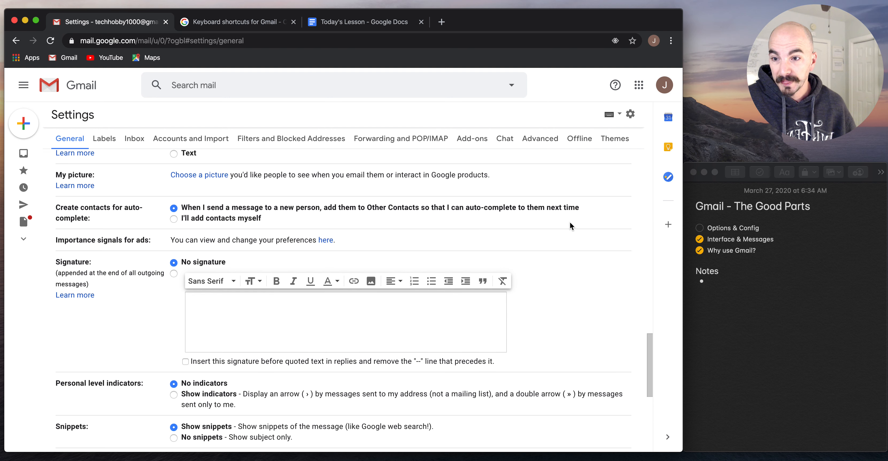
click(174, 191)
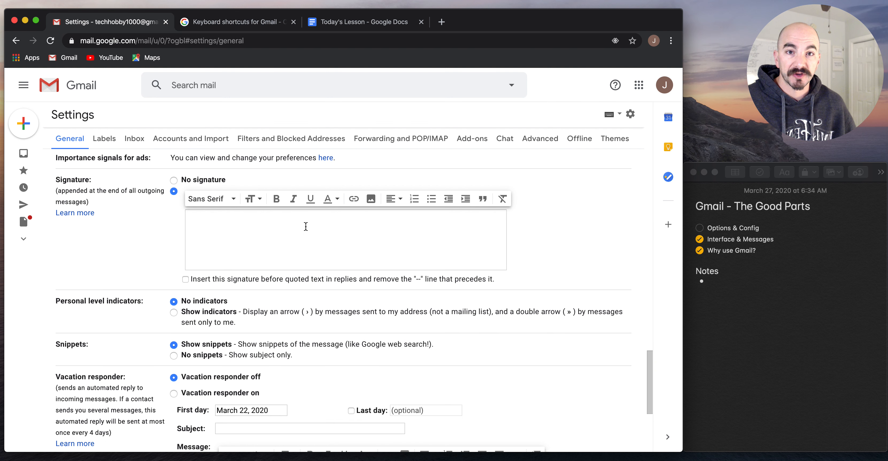
click(200, 181)
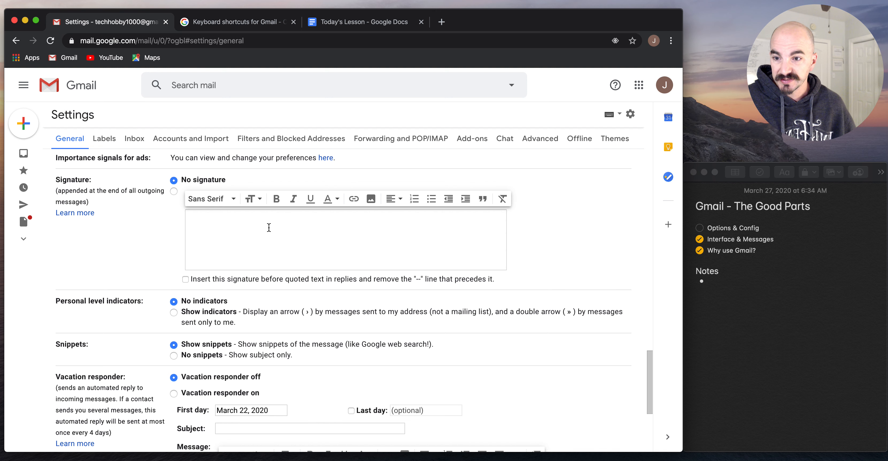
Turn the vacation responder on with first day March 30, 2020 and last day April 6, 2020
scroll(269, 228, down, 2)
scroll(320, 243, down, 2)
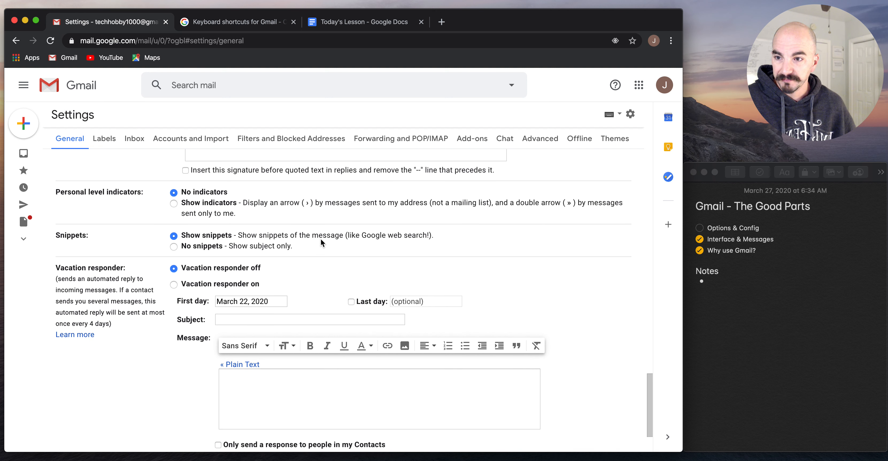
scroll(321, 243, down, 1)
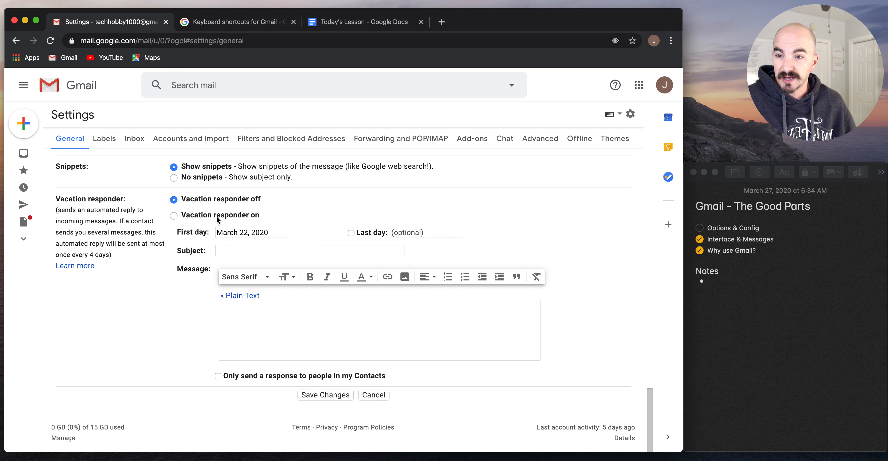
click(216, 219)
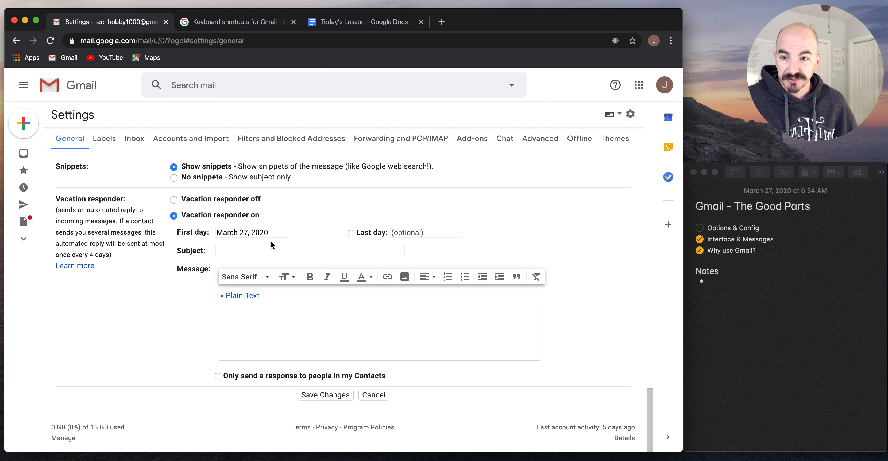
click(270, 229)
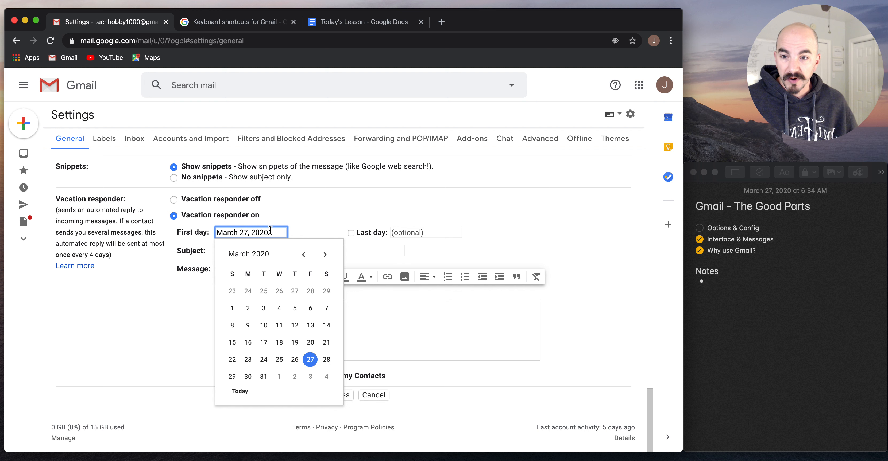
click(245, 376)
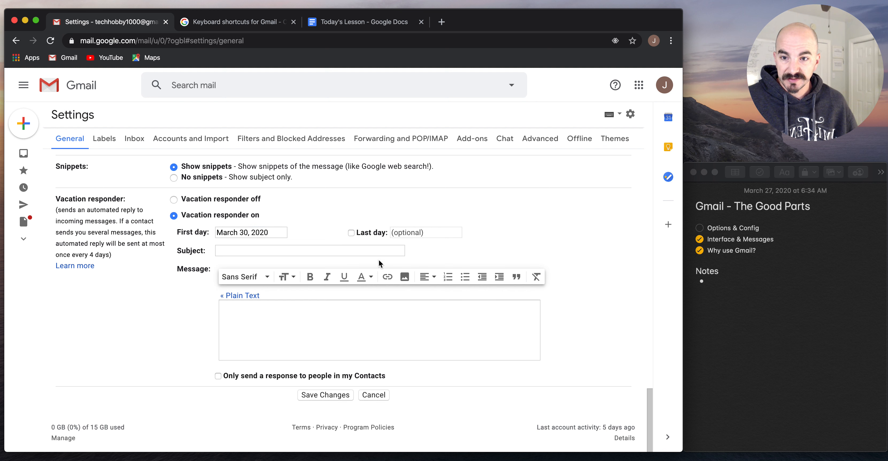
click(375, 236)
click(427, 227)
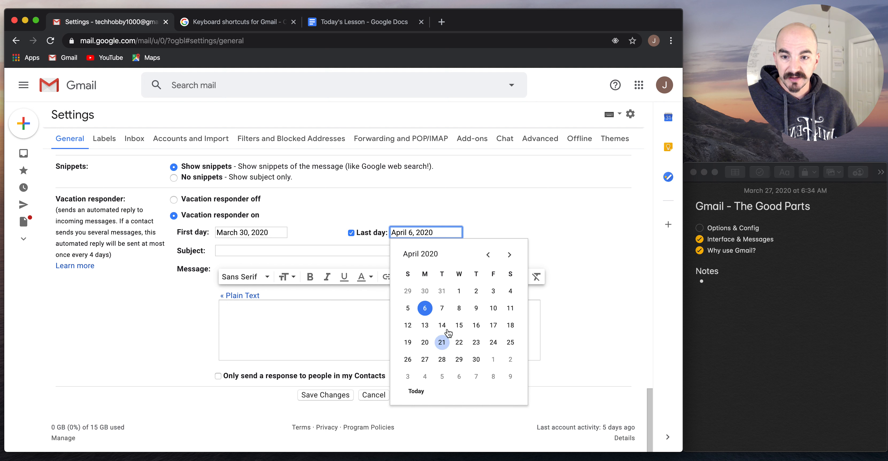
click(472, 211)
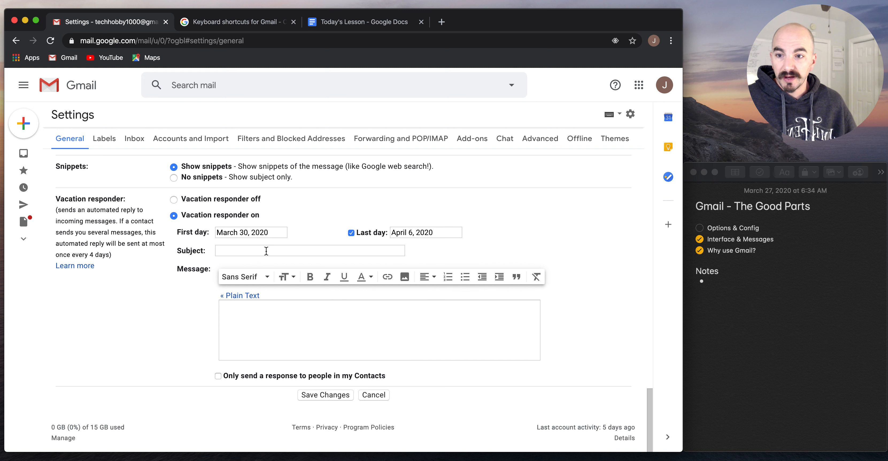
Try the contacts-only reply option, turn the vacation responder off, and save the General settings
click(263, 314)
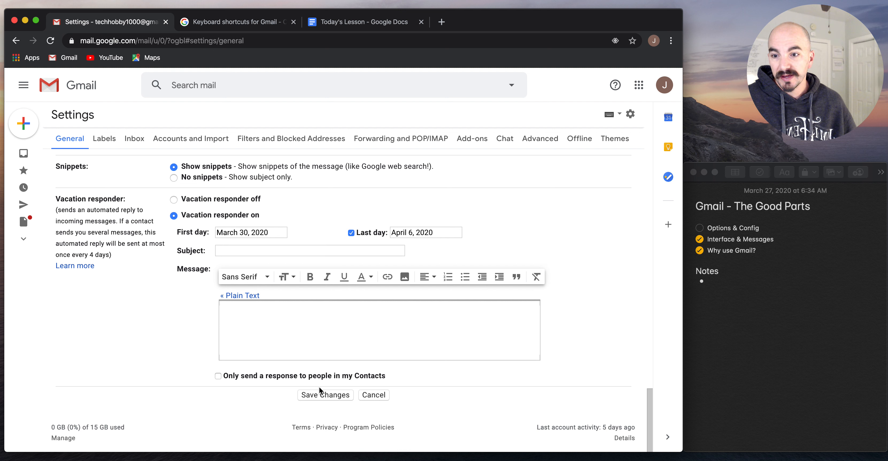
click(318, 377)
click(319, 378)
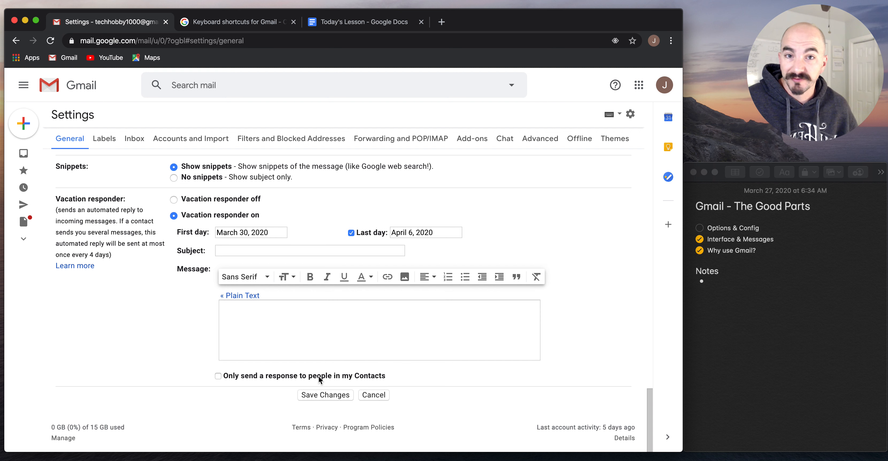
click(210, 201)
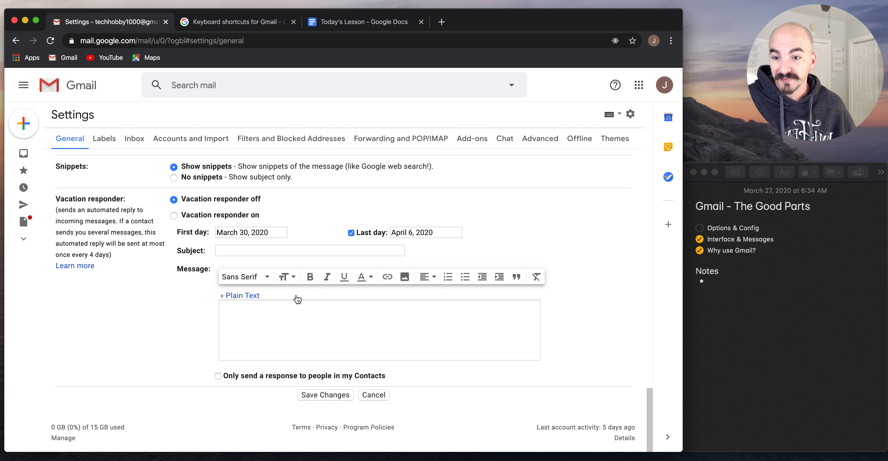
click(319, 396)
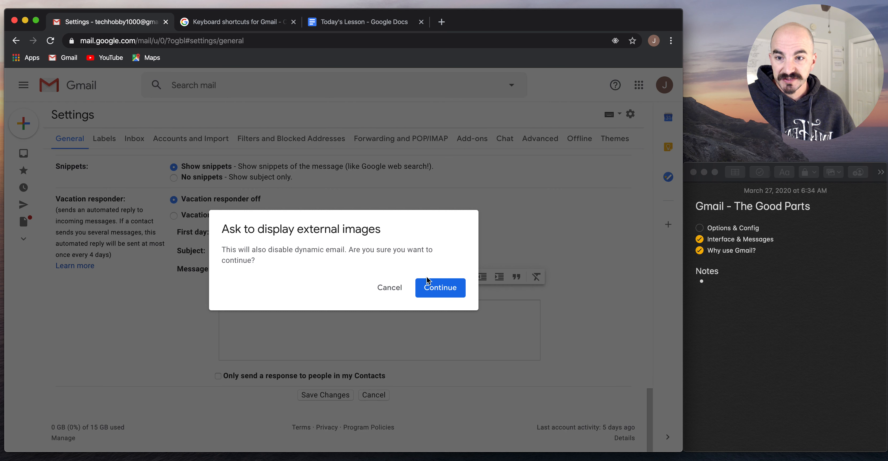
click(441, 289)
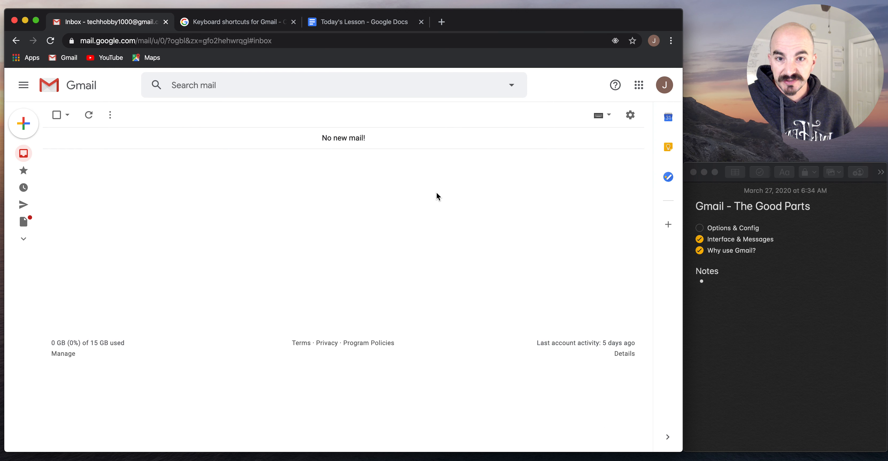
Open the Labels settings tab with the side navigation expanded to show all labels
click(626, 119)
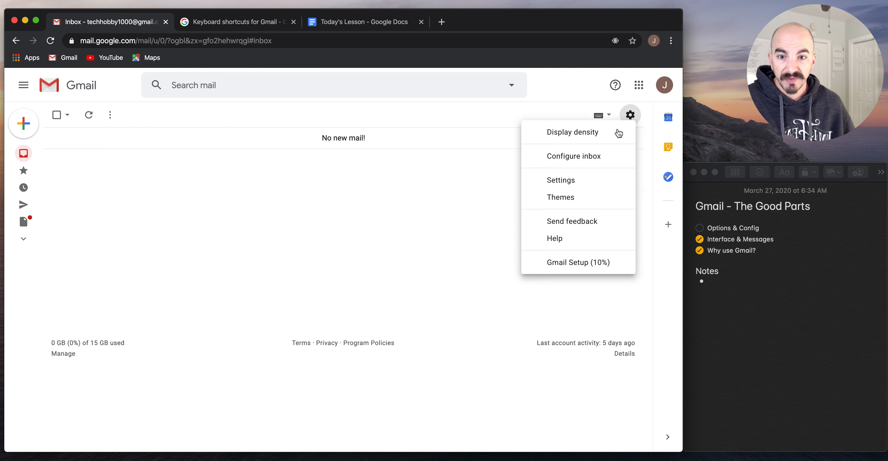
click(589, 179)
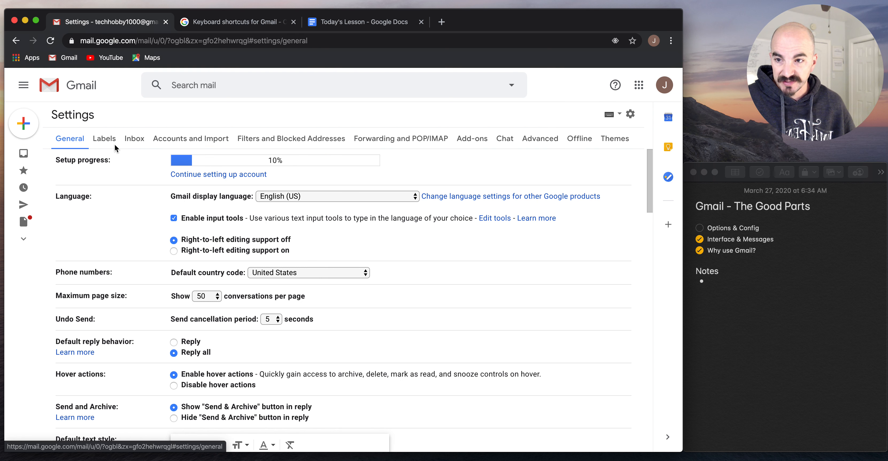
click(104, 138)
click(23, 89)
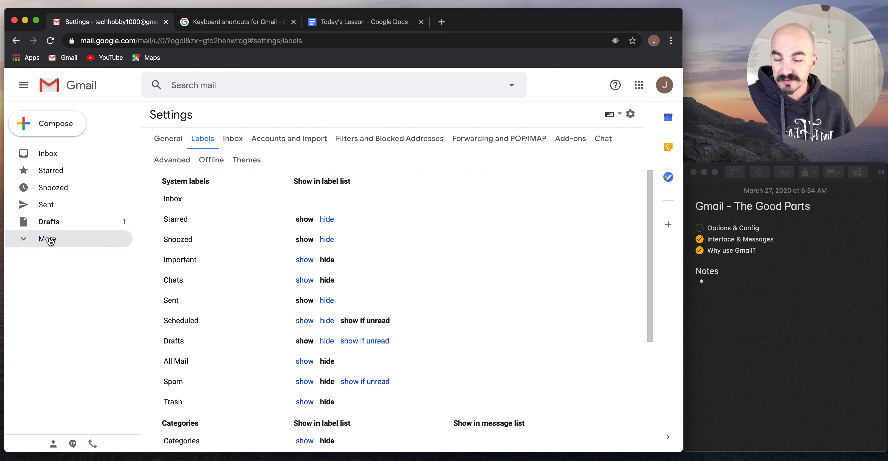
click(47, 239)
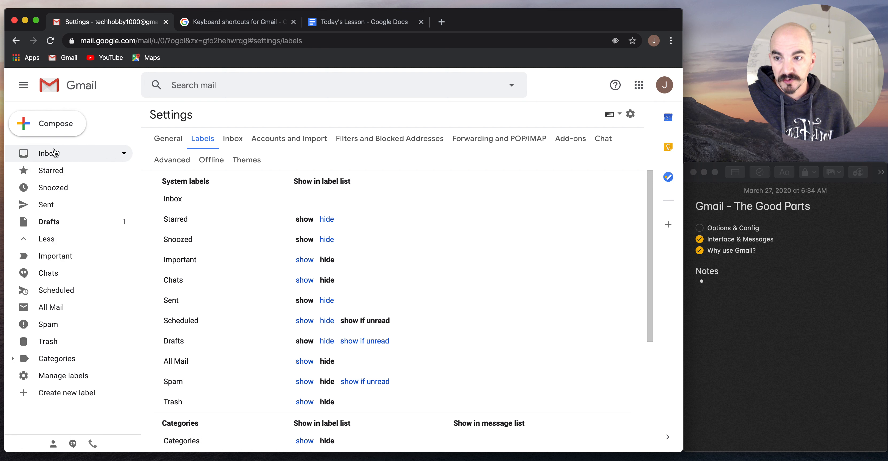
scroll(447, 293, down, 4)
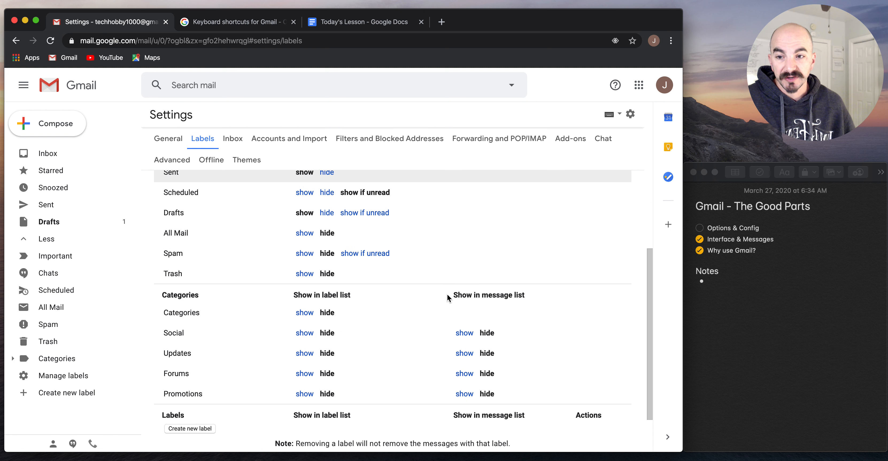
scroll(446, 294, up, 4)
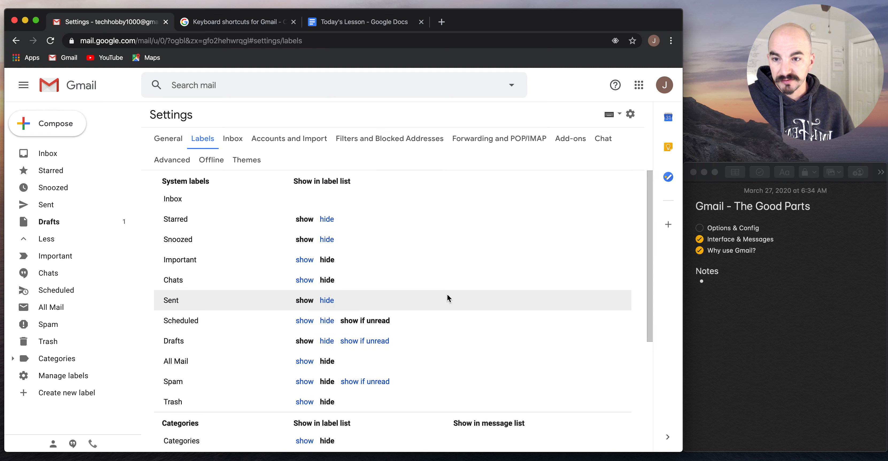
Hide Snoozed in the label list, keeping Starred shown after briefly hiding it
click(326, 219)
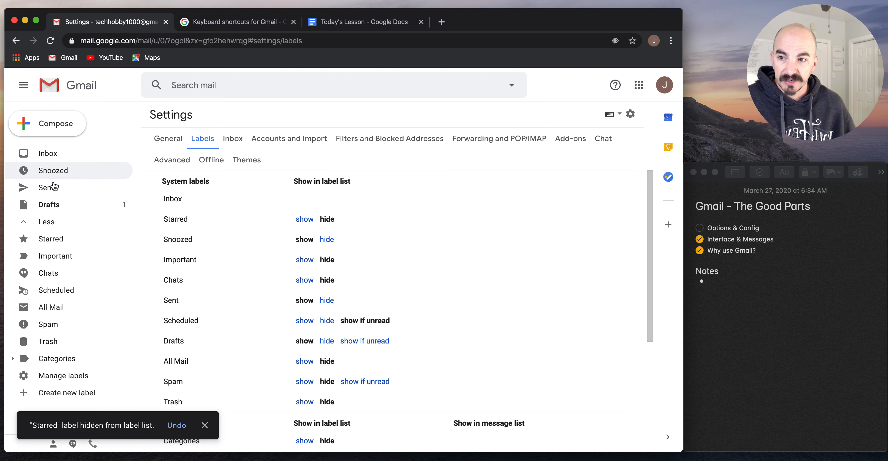
click(327, 240)
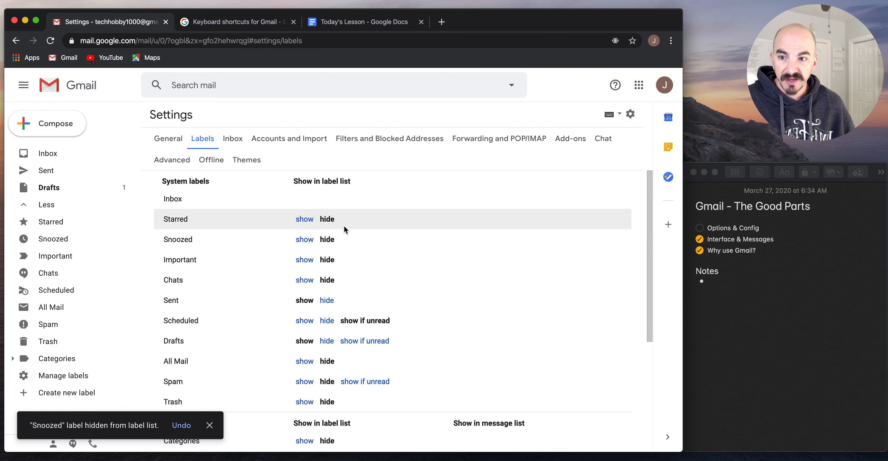
click(304, 220)
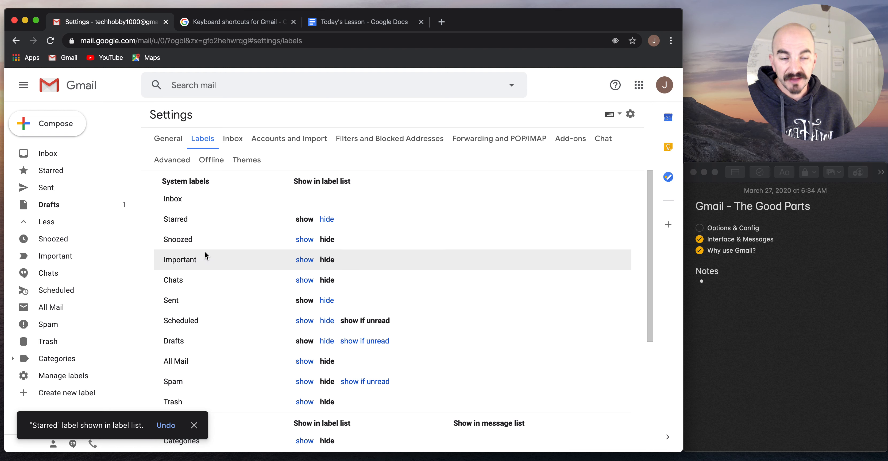
scroll(366, 226, down, 3)
scroll(367, 225, down, 2)
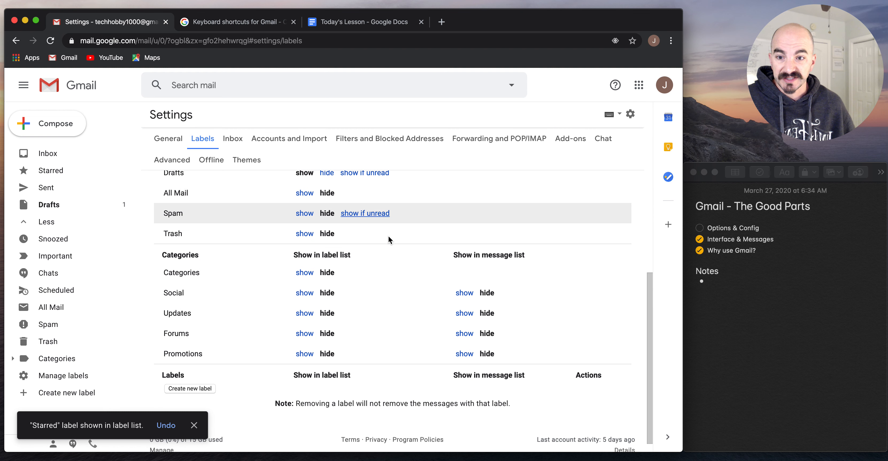
scroll(346, 322, down, 1)
scroll(350, 333, up, 5)
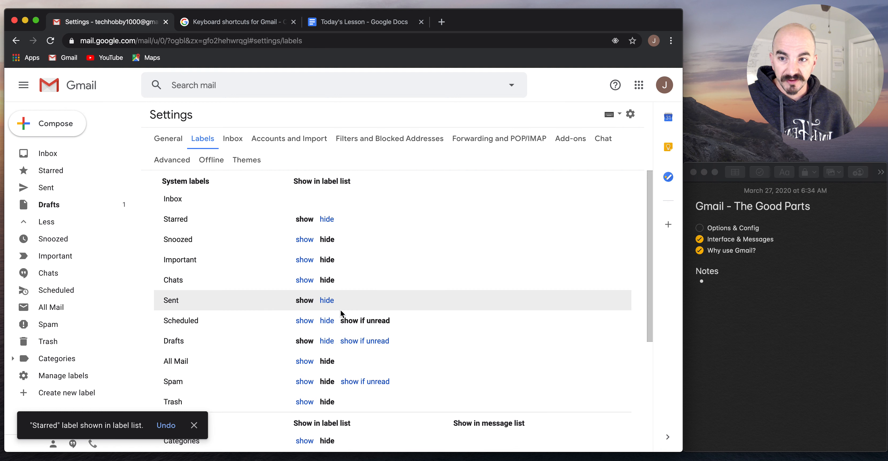
scroll(341, 311, down, 5)
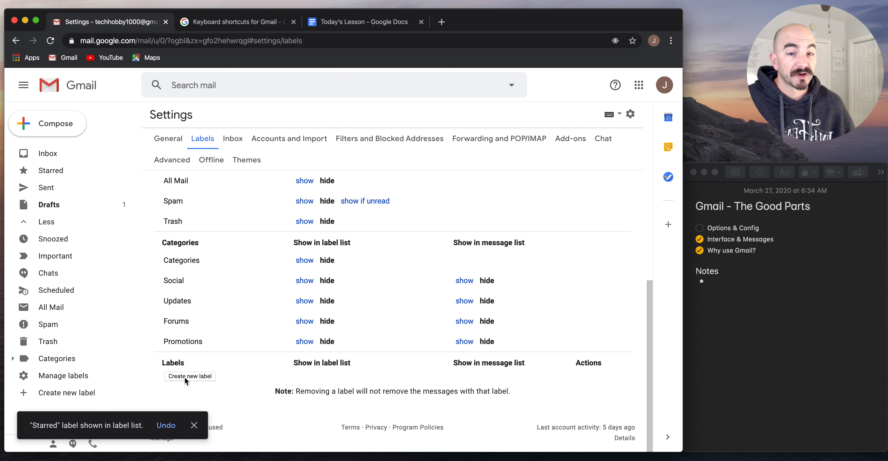
Scroll through the Inbox settings, then open Accounts and Import, which shows 0 GB of 15 GB storage
click(237, 137)
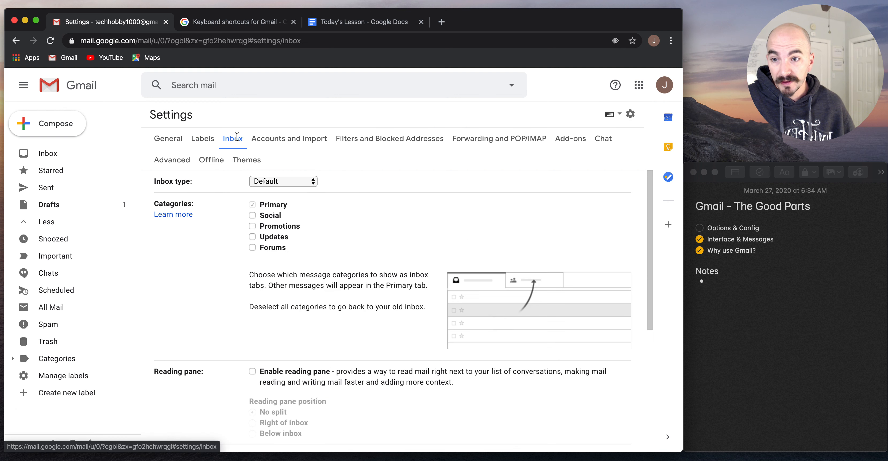
scroll(406, 307, down, 5)
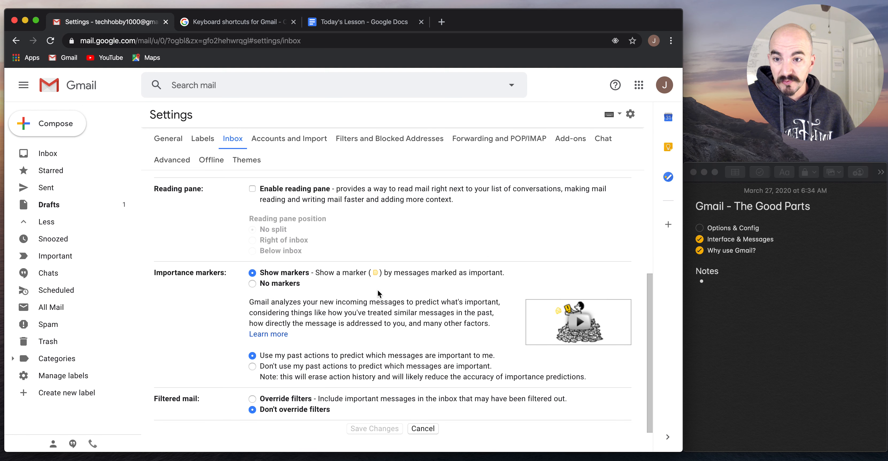
scroll(459, 247, down, 1)
scroll(459, 247, up, 2)
scroll(459, 247, up, 3)
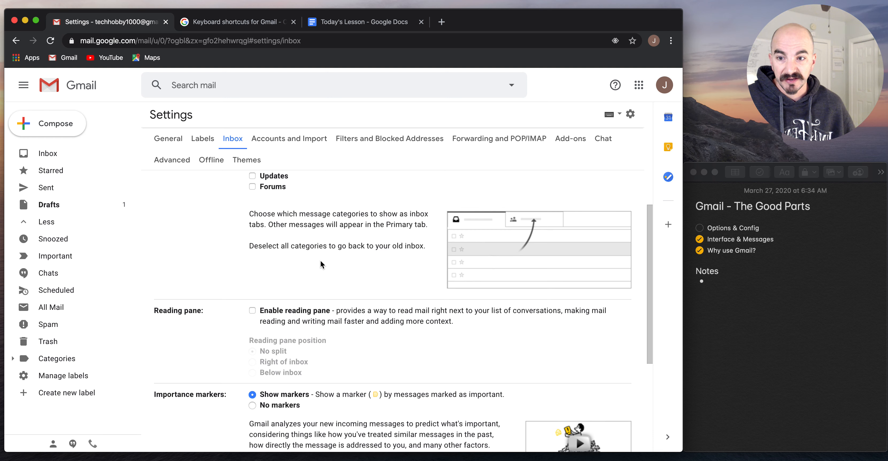
scroll(375, 343, down, 4)
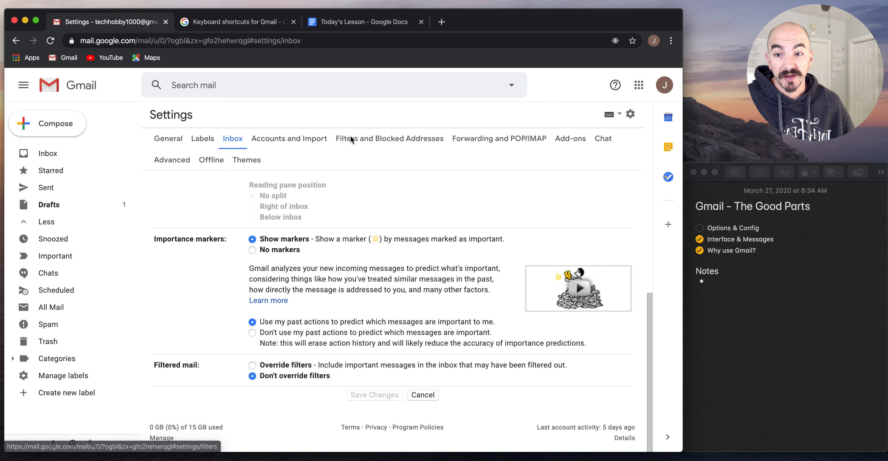
click(280, 137)
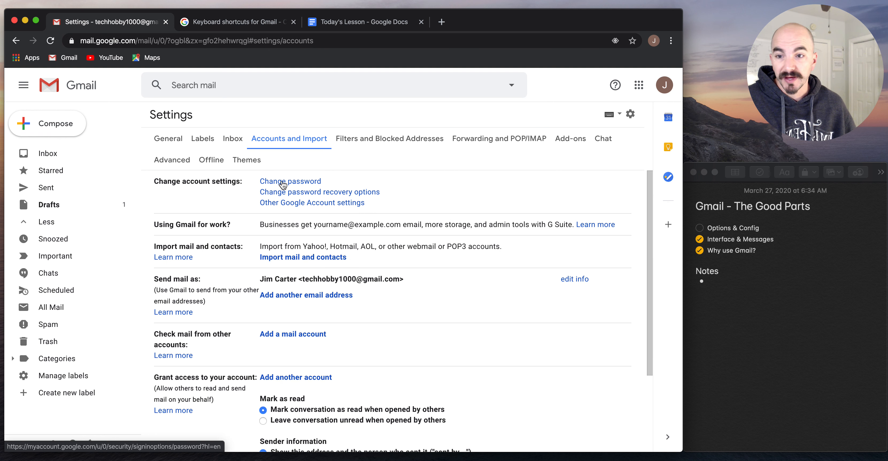
scroll(499, 333, down, 4)
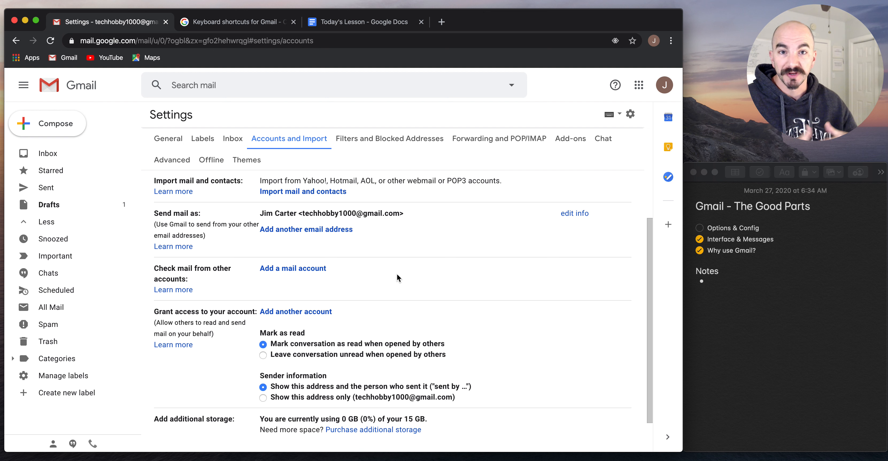
click(301, 271)
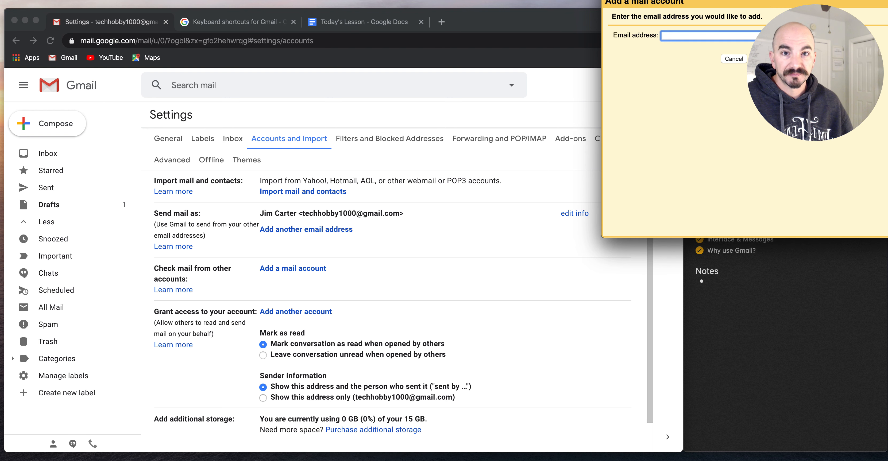
drag(475, 52, 238, 135)
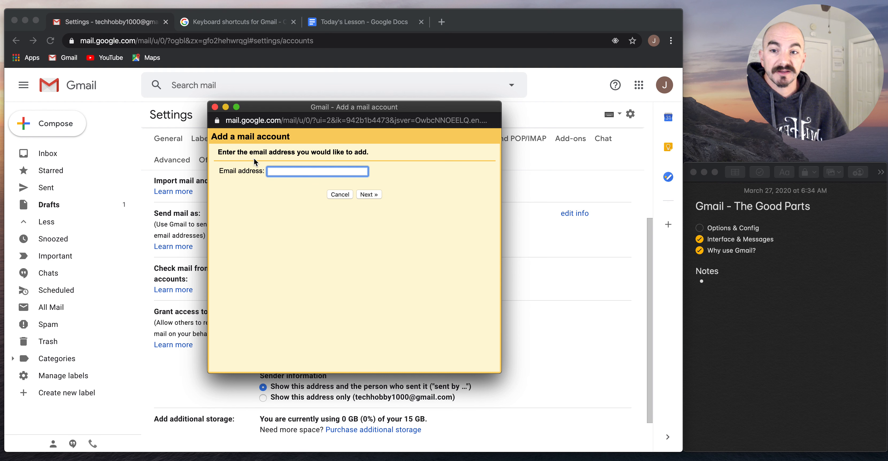
click(340, 194)
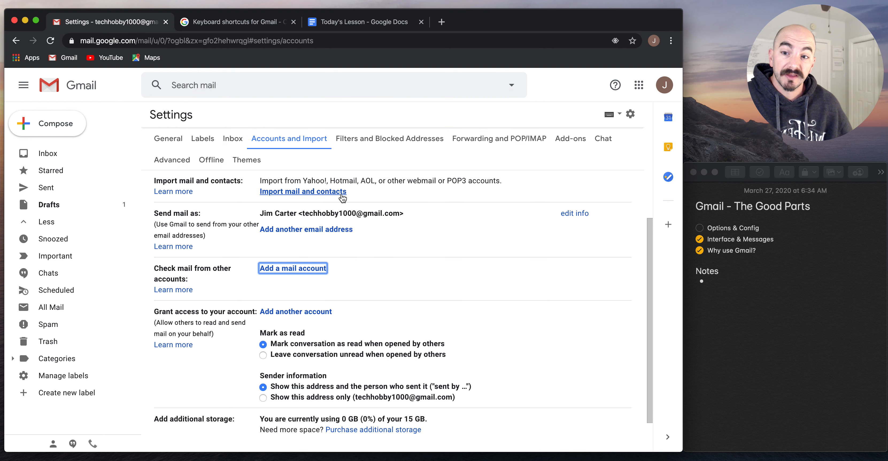
scroll(342, 198, down, 2)
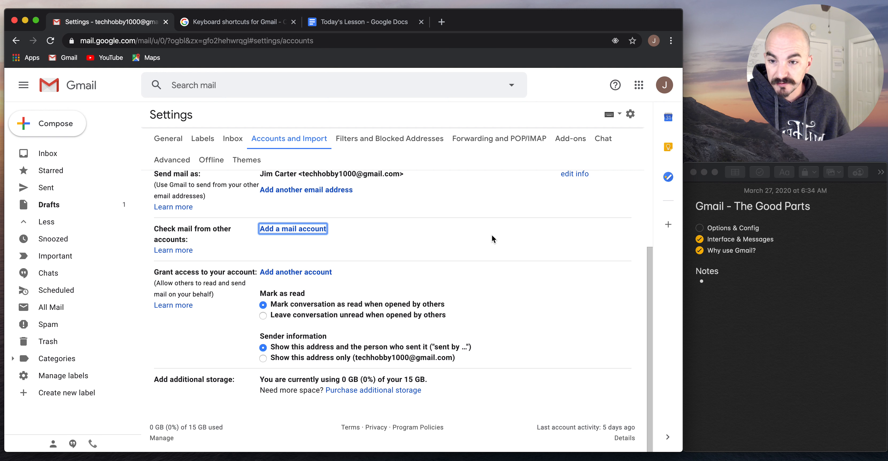
scroll(492, 239, up, 5)
Check Filters and Blocked Addresses and Forwarding and POP/IMAP with IMAP left disabled, then view Add-ons
click(402, 138)
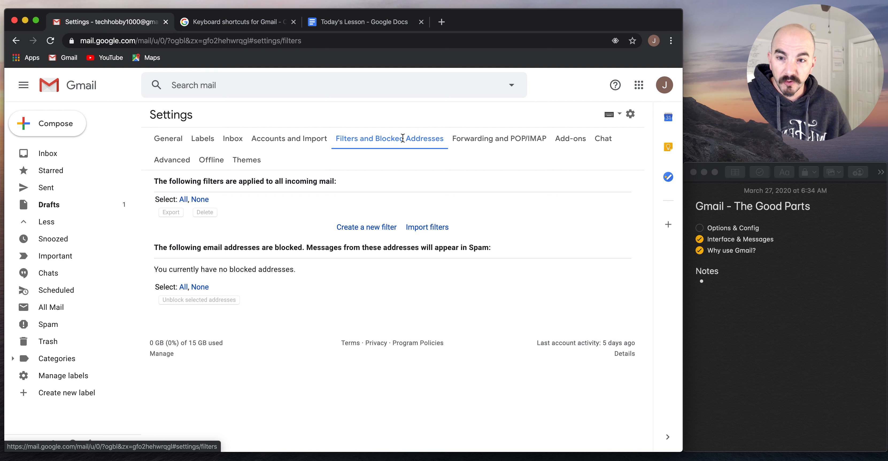
click(500, 137)
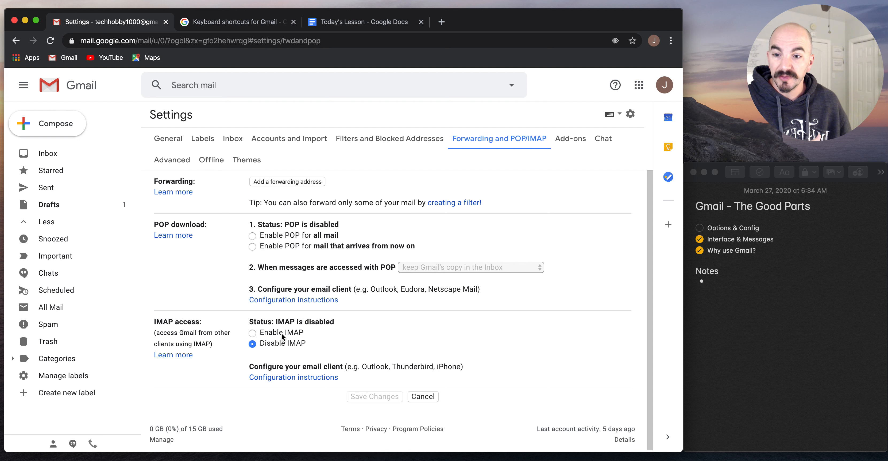
click(268, 334)
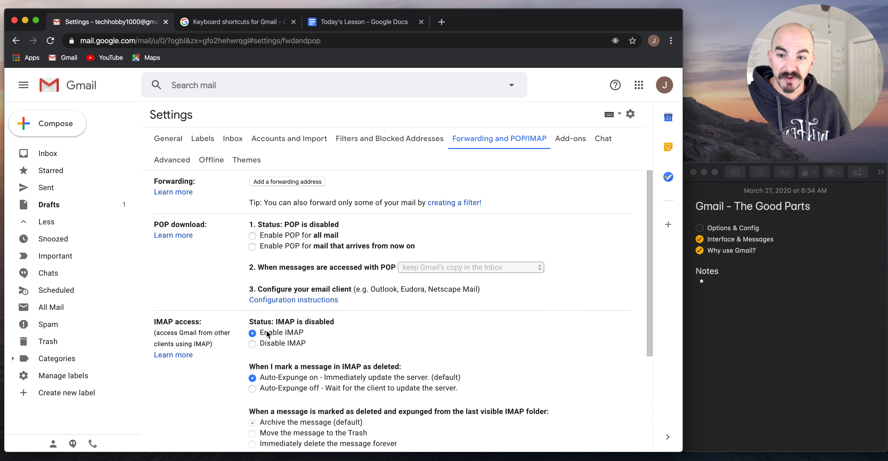
click(271, 343)
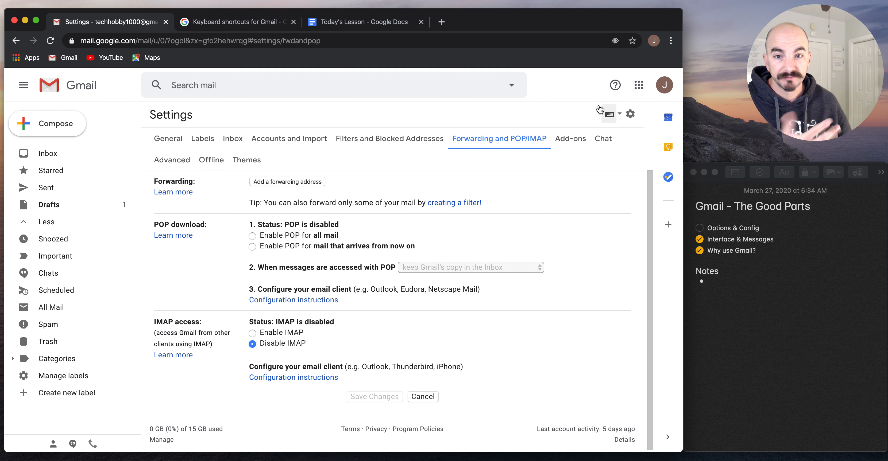
click(570, 139)
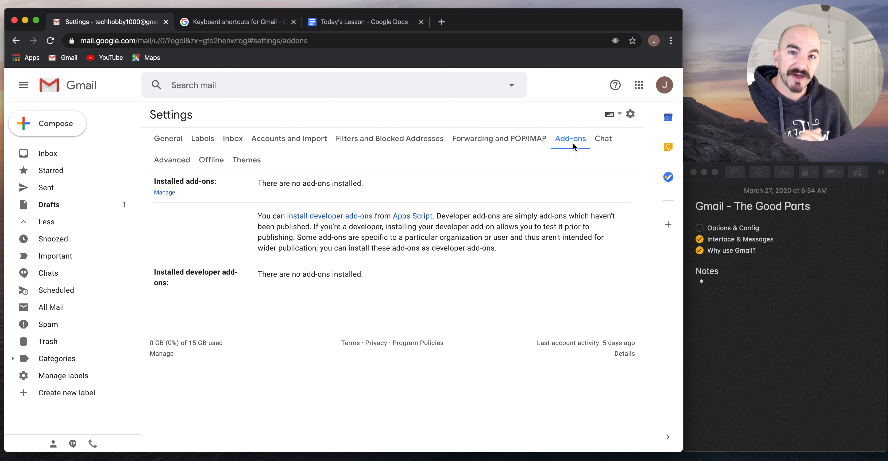
Set Chat to off in the Chat settings and save
click(608, 141)
click(277, 194)
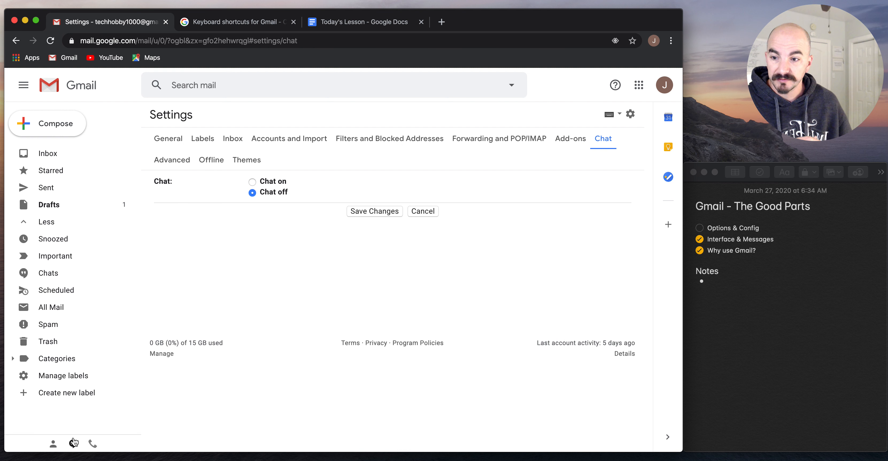
click(377, 211)
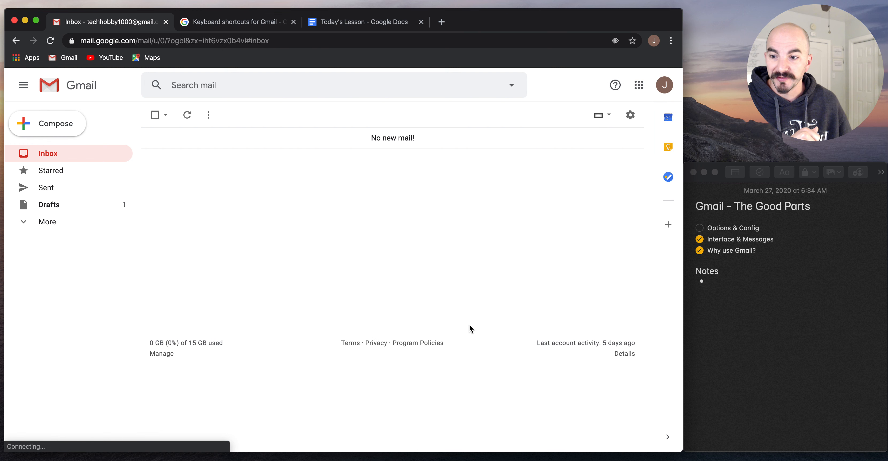
Return to Settings and review the Advanced tab, where all features are disabled
click(629, 115)
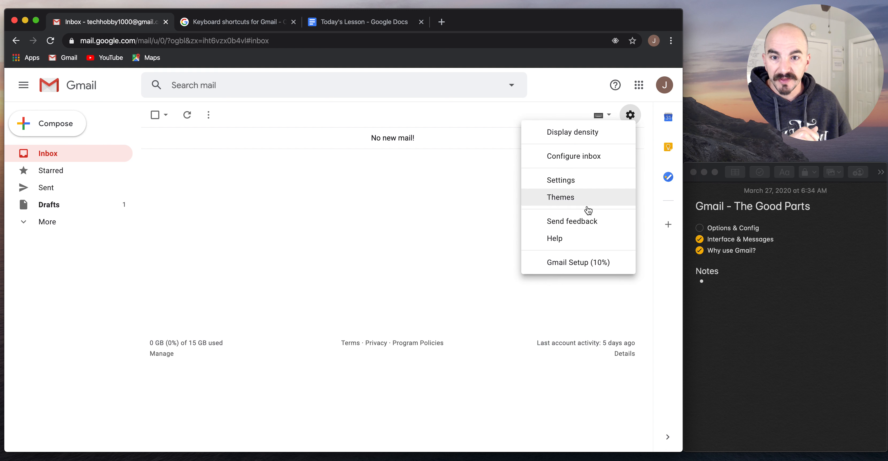
click(576, 181)
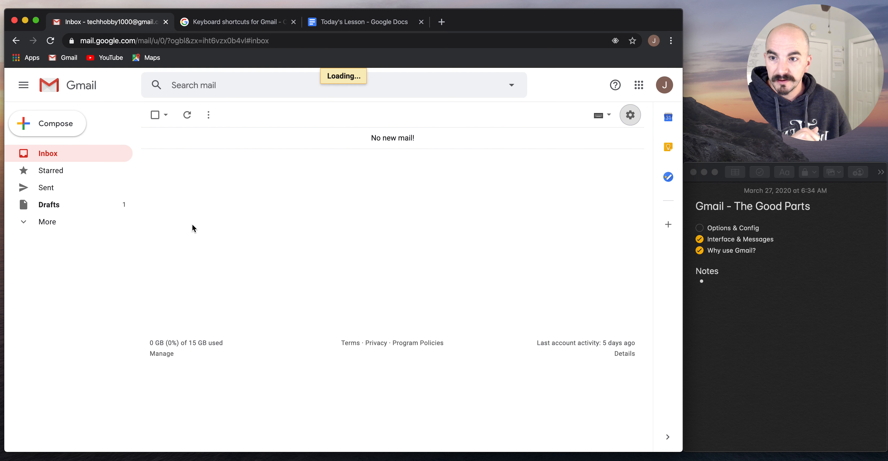
click(175, 158)
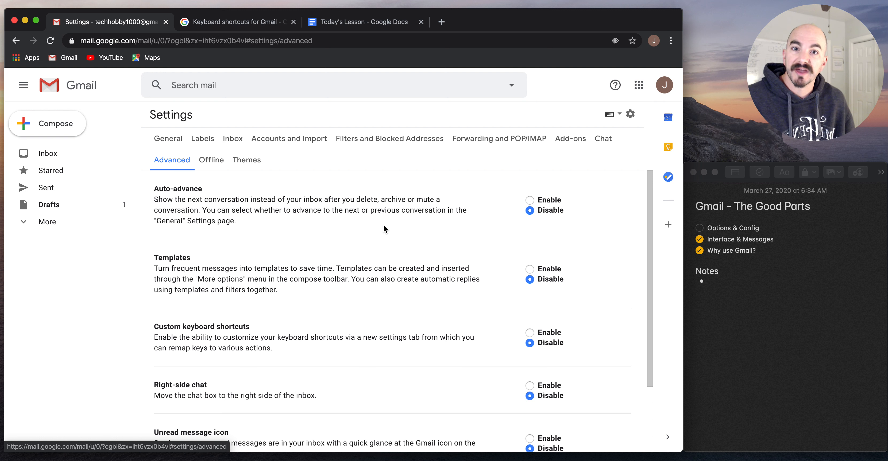
scroll(383, 226, down, 3)
scroll(384, 227, up, 2)
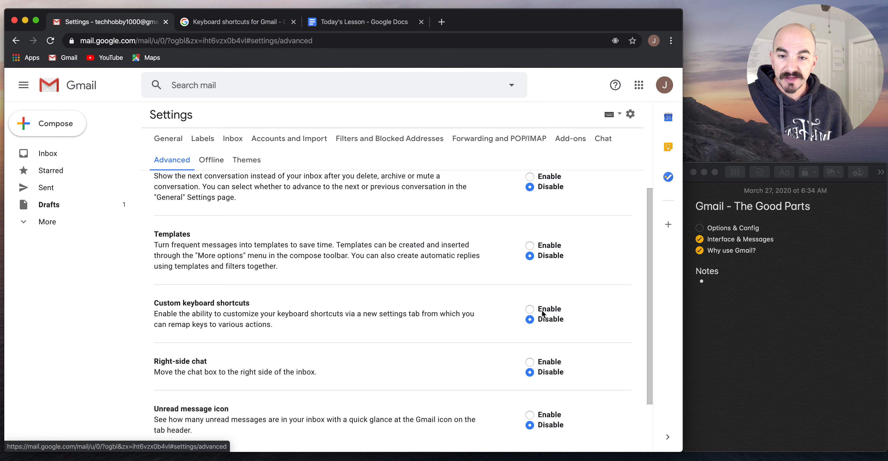
scroll(515, 284, up, 1)
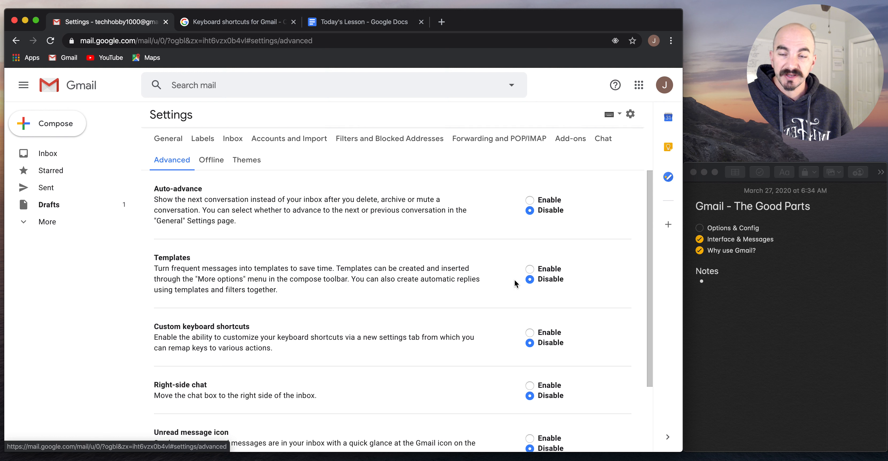
Check and uncheck Enable offline mail in Offline, then open Set theme under Themes
click(216, 162)
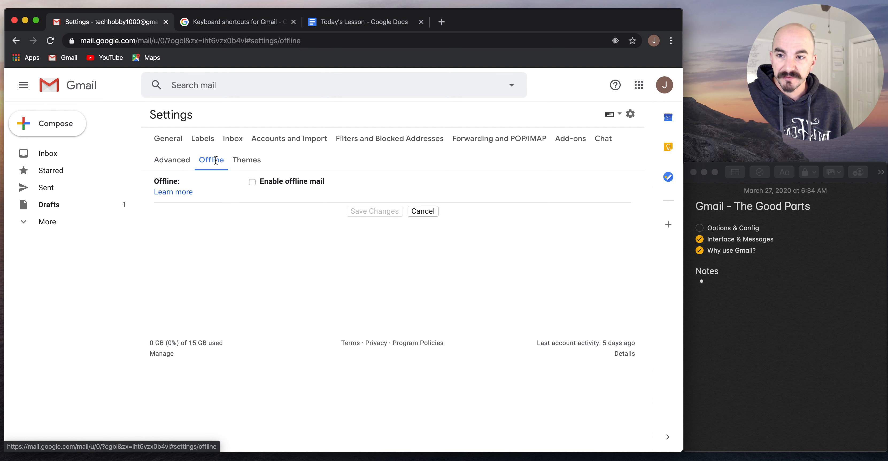
click(288, 181)
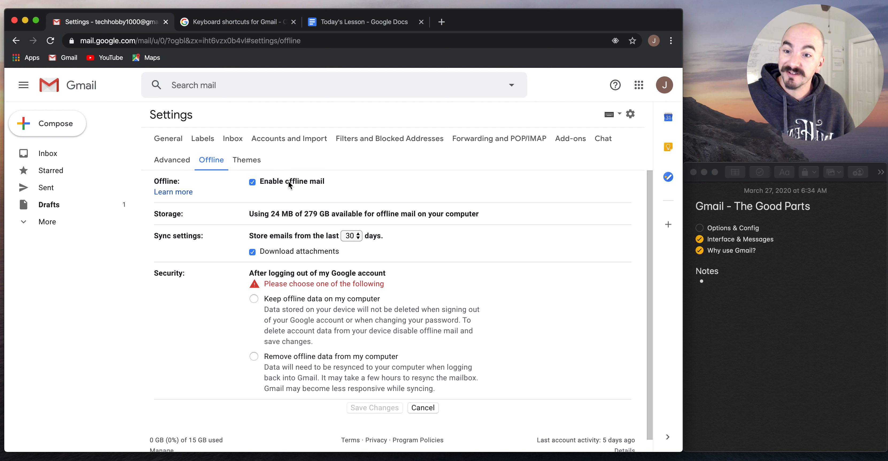
click(269, 181)
click(255, 160)
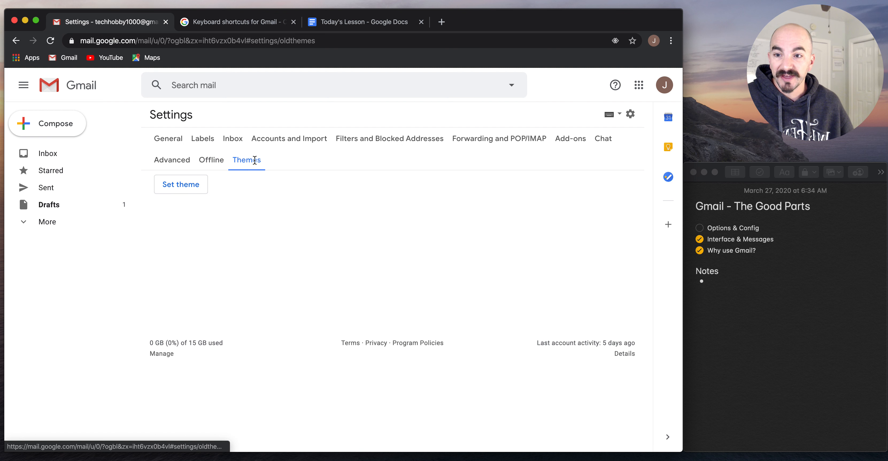
click(190, 185)
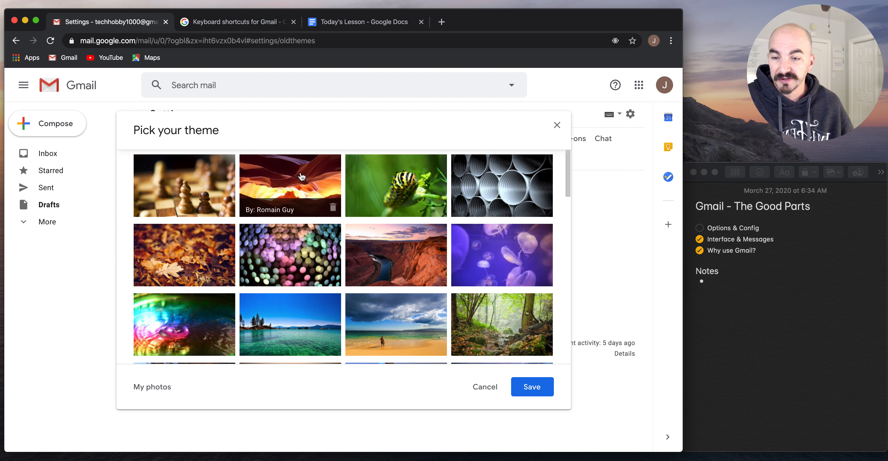
Pick the Lake Tahoe thumbnail in the theme picker and save it
click(285, 316)
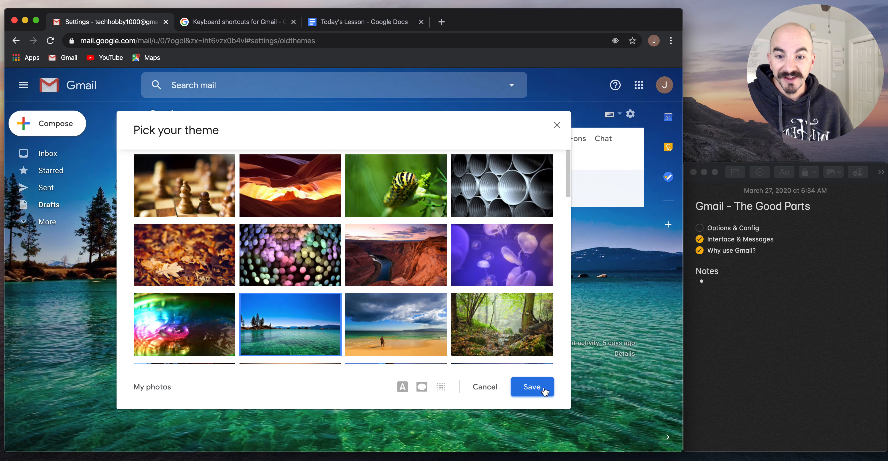
click(544, 390)
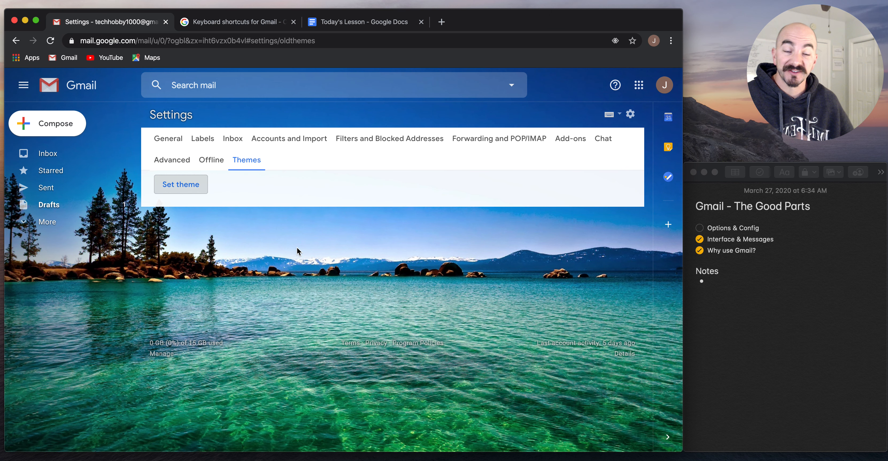